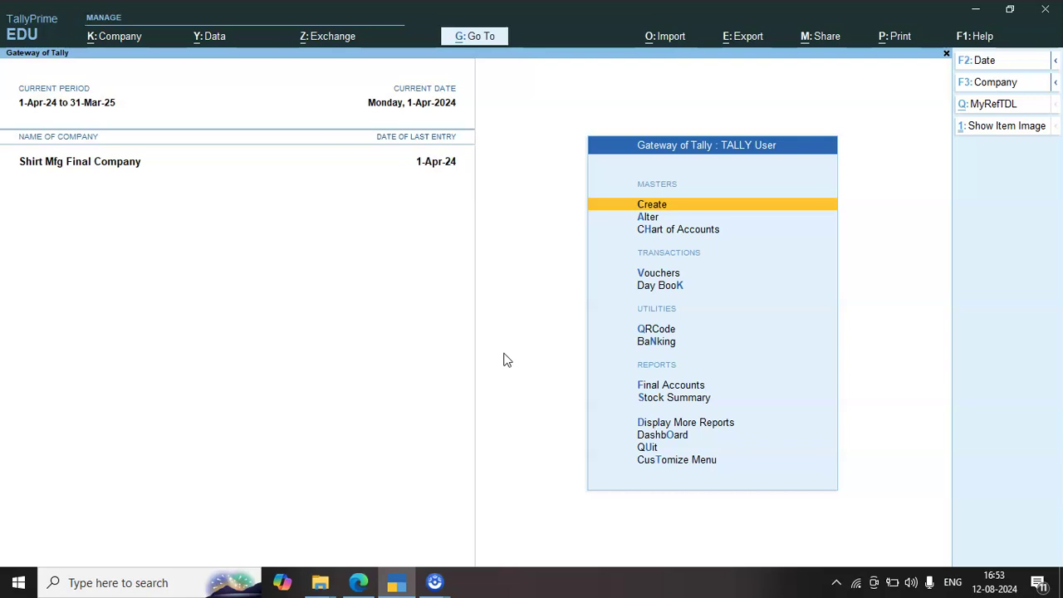
Step: Open the list of Inventory Books reports for Shirt Mfg Final Company
key("Down")
key("Down")
key("Down")
key("Down")
key("Down")
key("Down")
key("Down")
key("Down")
key("Down")
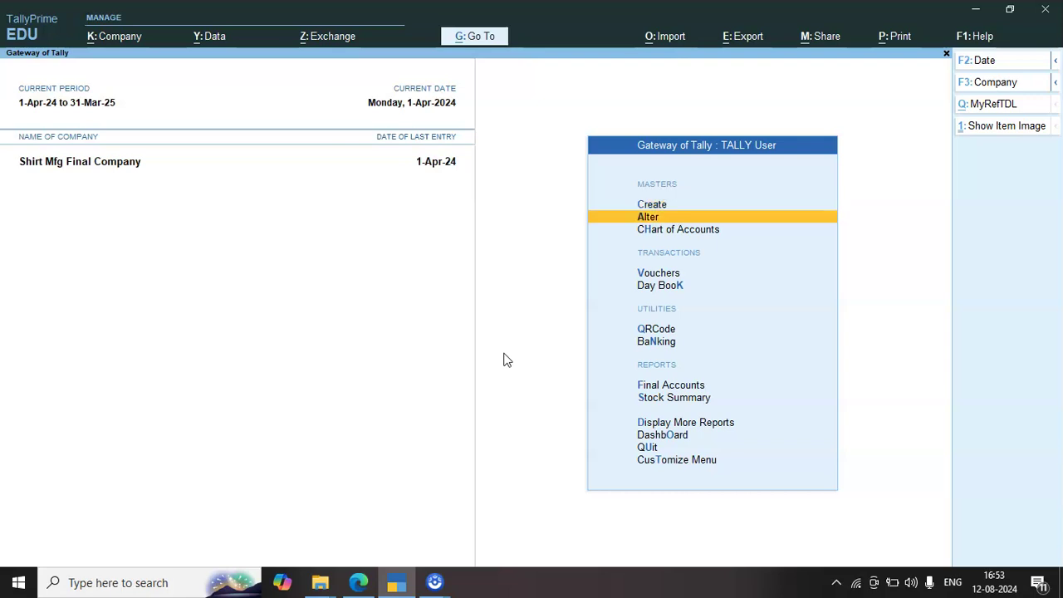
key("Return")
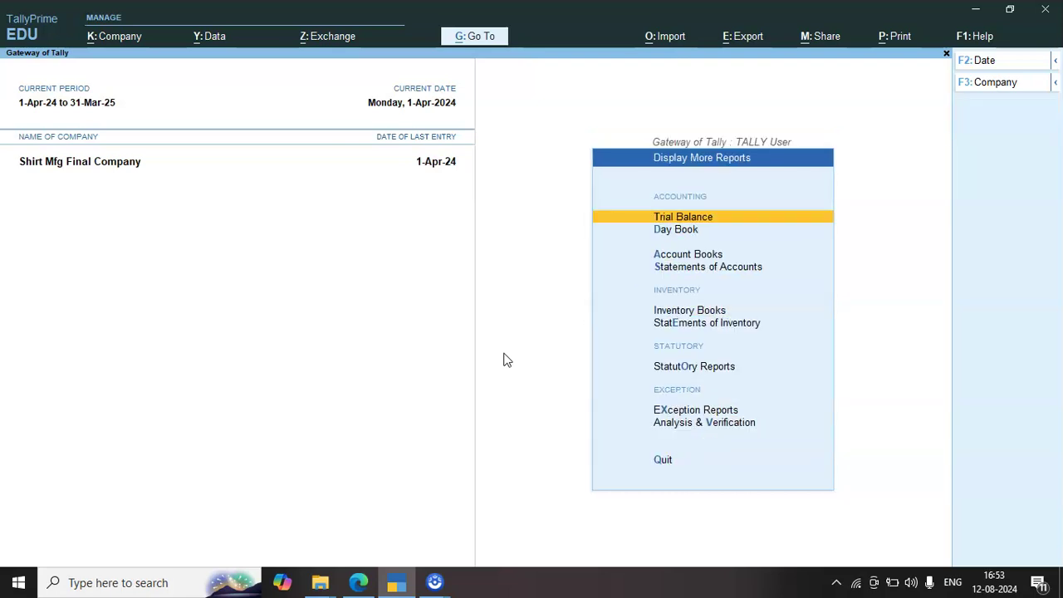
key("Down")
key("Down")
key("Down")
key("Down")
key("Down")
key("Up")
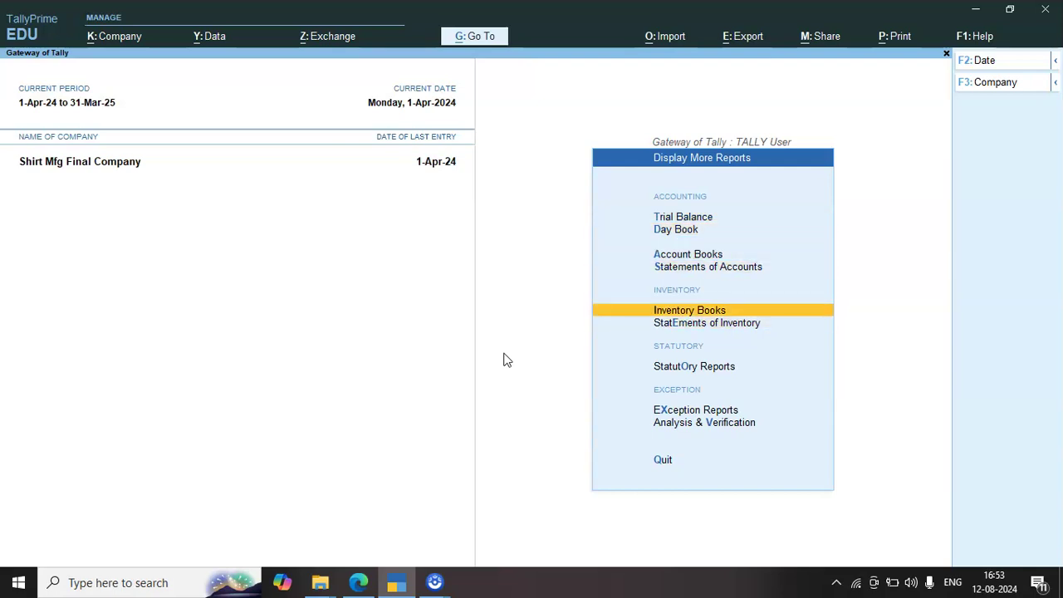
key("Return")
Step: Open the godown summary for the Jalaram godown
key("Down")
key("Down")
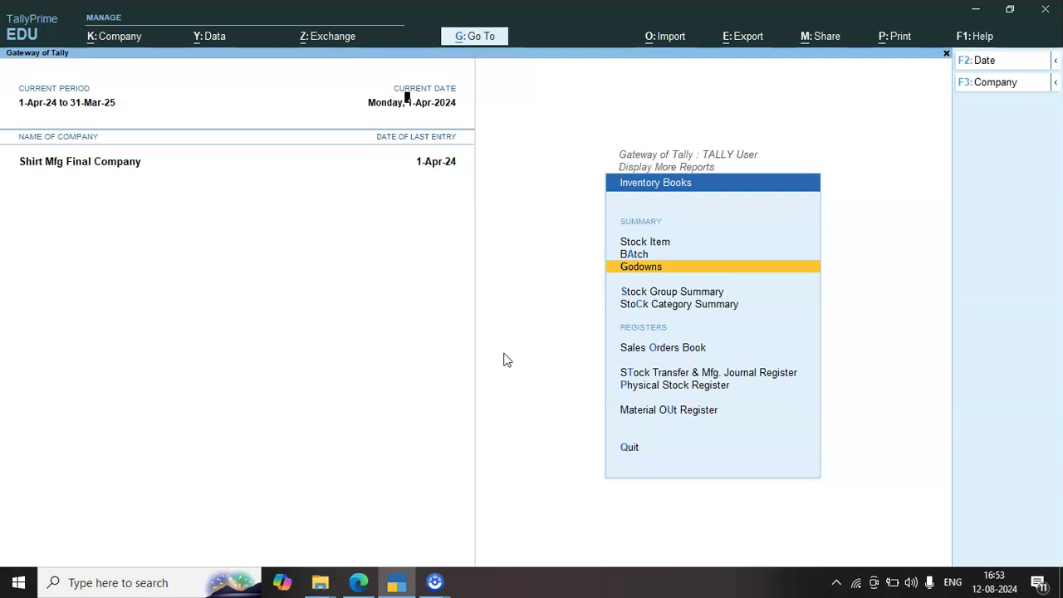
key("Return")
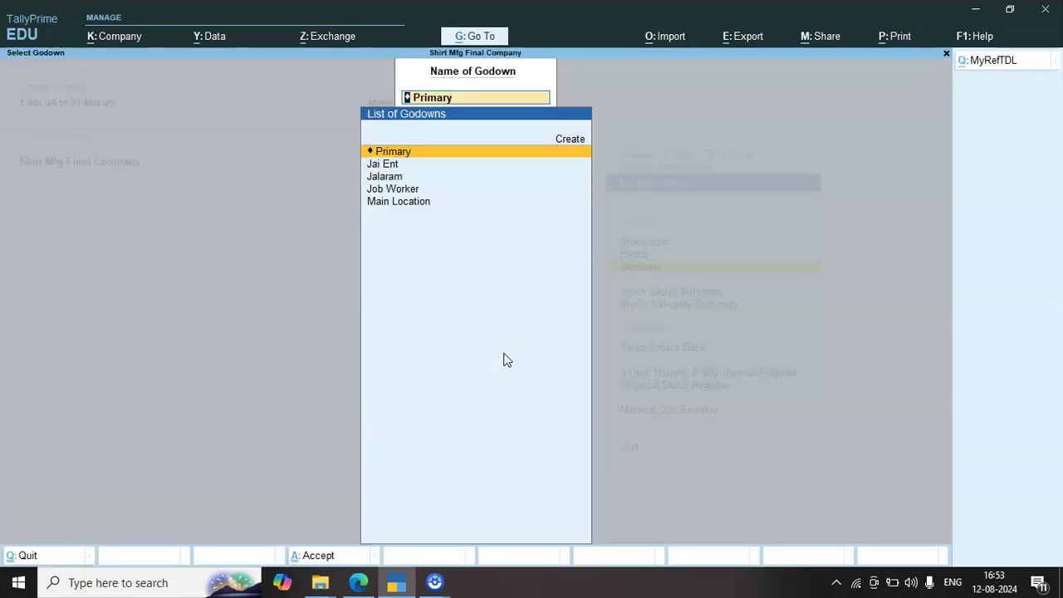
key("Down")
key("Down")
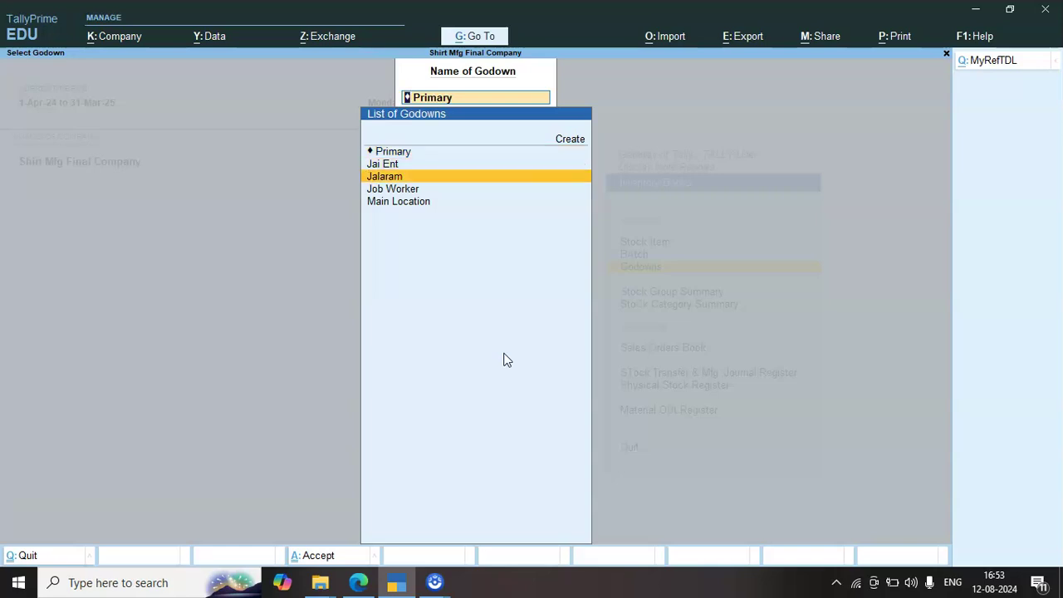
key("Return")
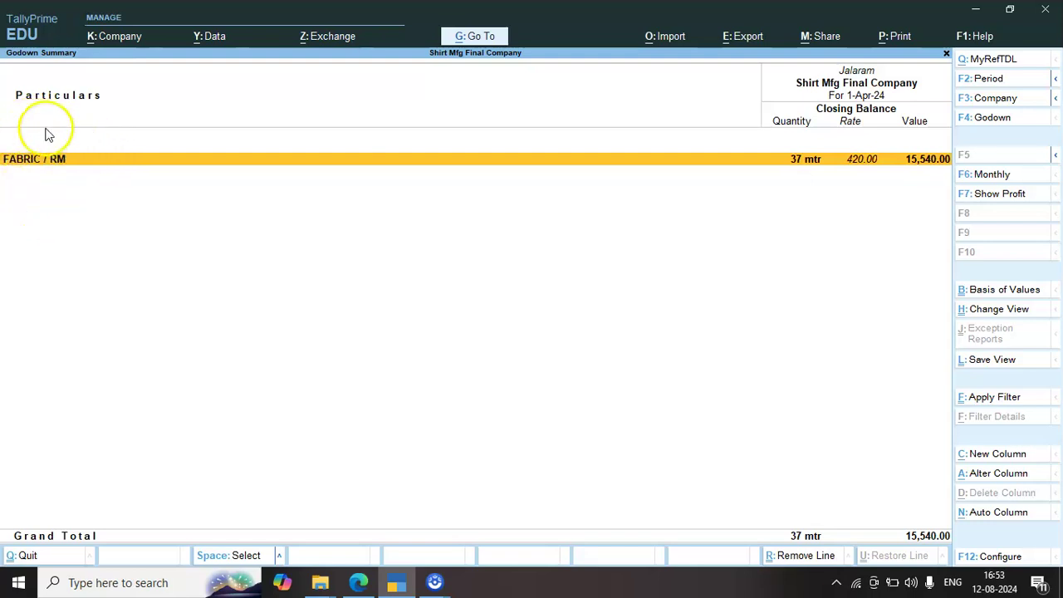
Step: Expand the FABRIC / RM group and drill down through PURE COTTON FABRIC to the April vouchers of PCF GREEN VK 7001
key("alt+F5")
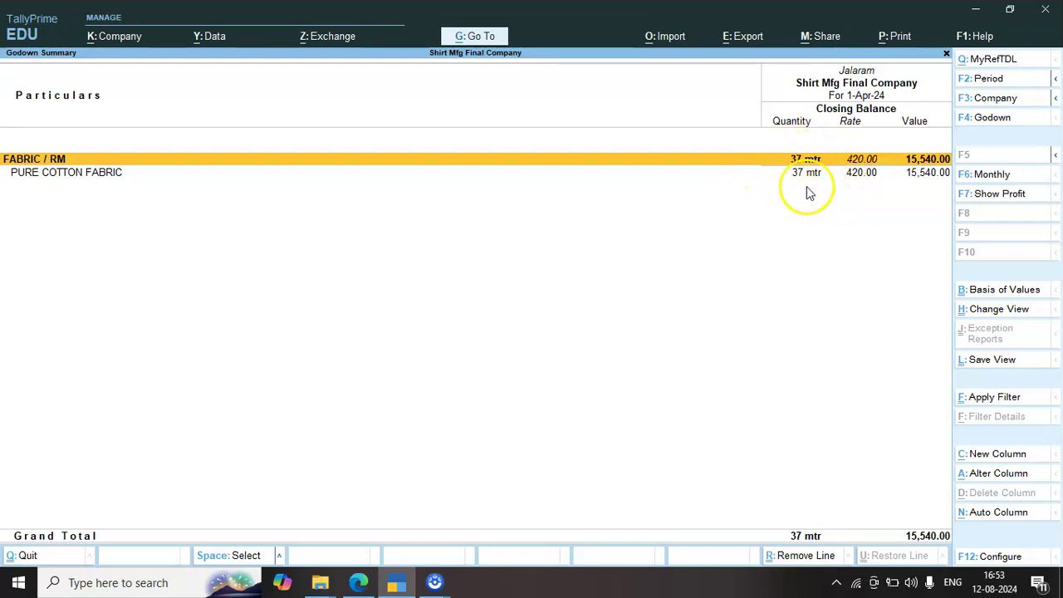
key("Down")
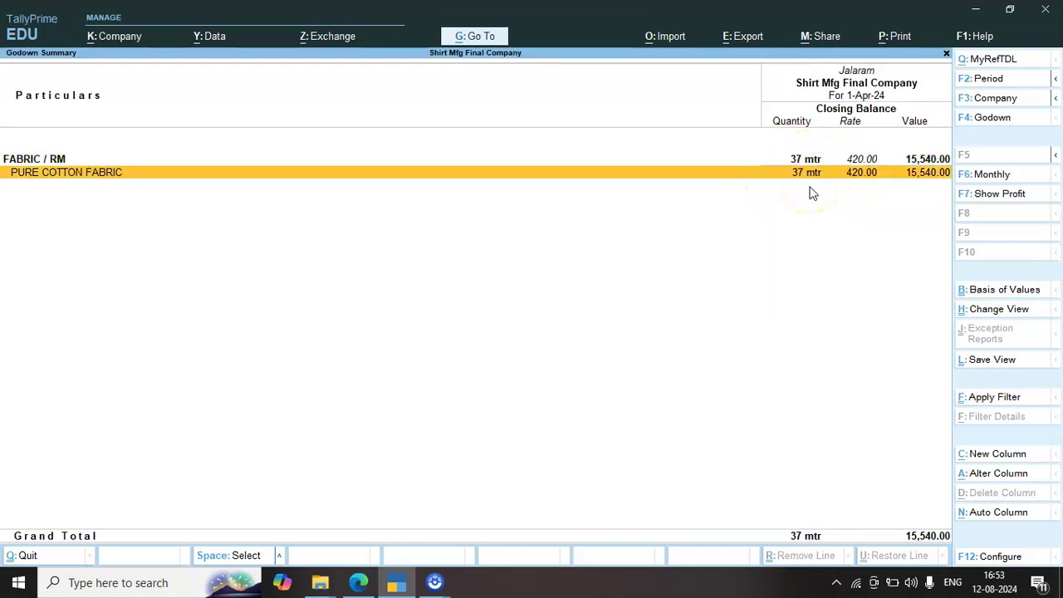
key("Return")
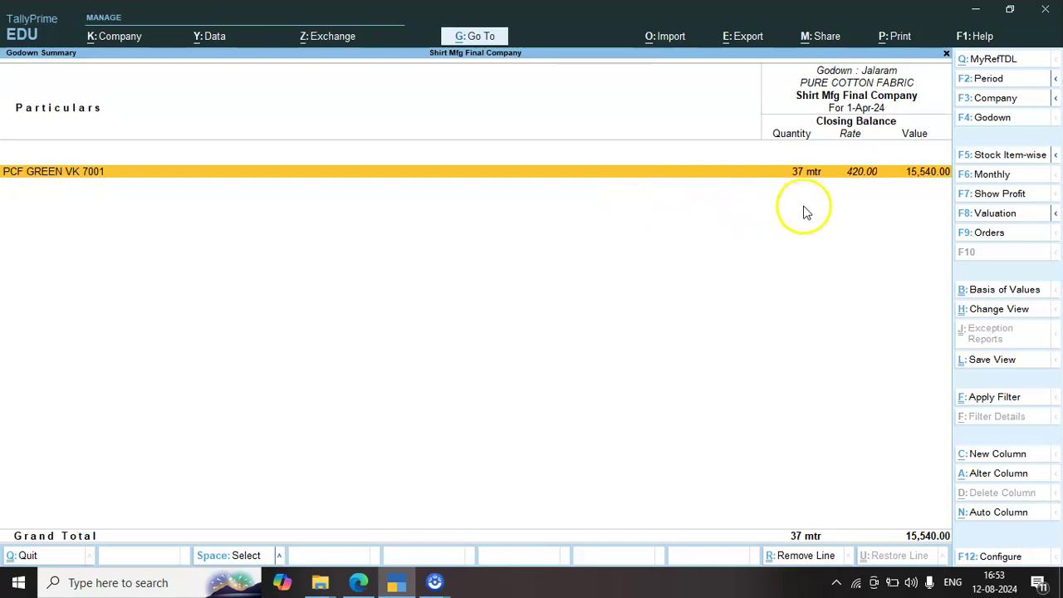
key("Return")
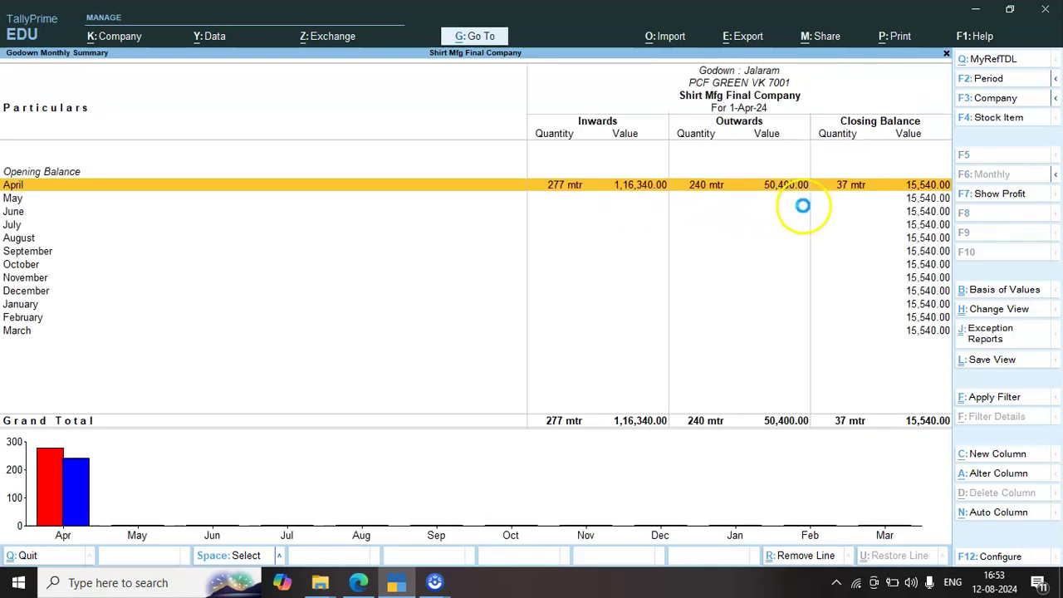
key("Return")
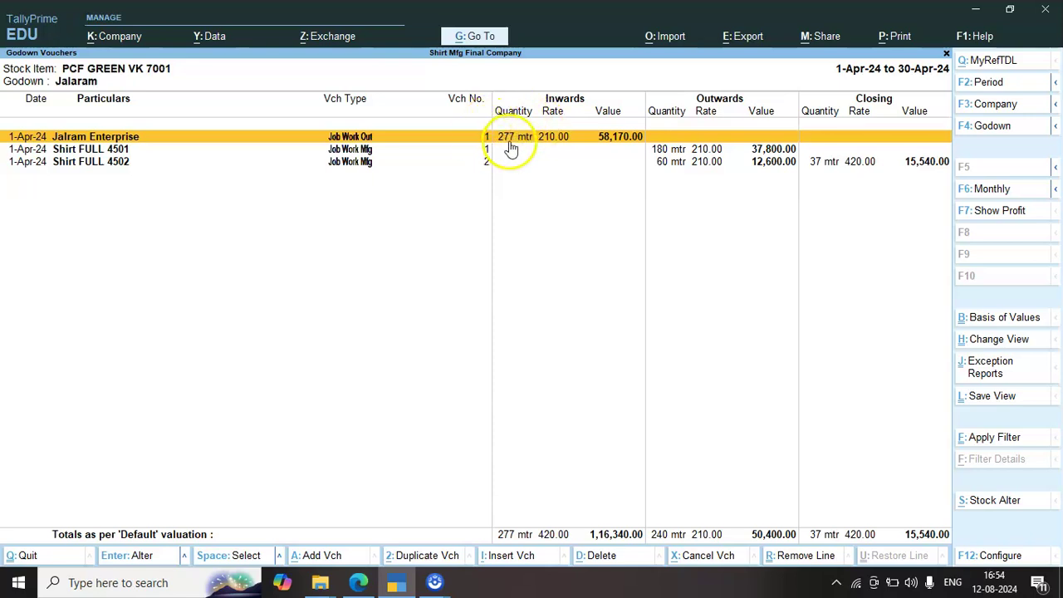
Step: Review the outward and closing quantities of the Shirt FULL 4501 and Shirt FULL 4502 job work manufacturing vouchers
key("Down")
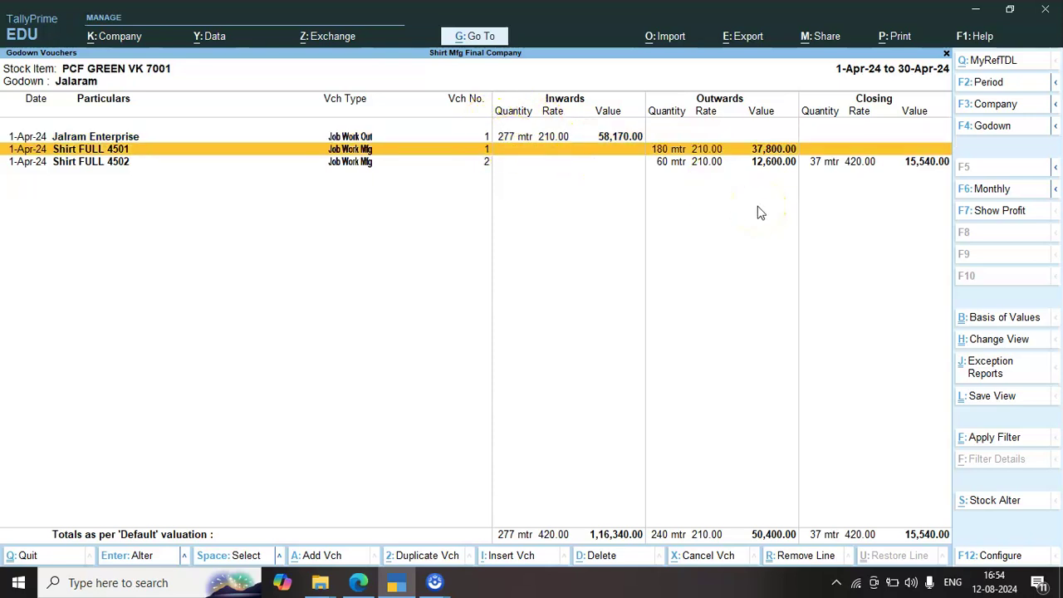
key("Down")
key("Up")
key("Down")
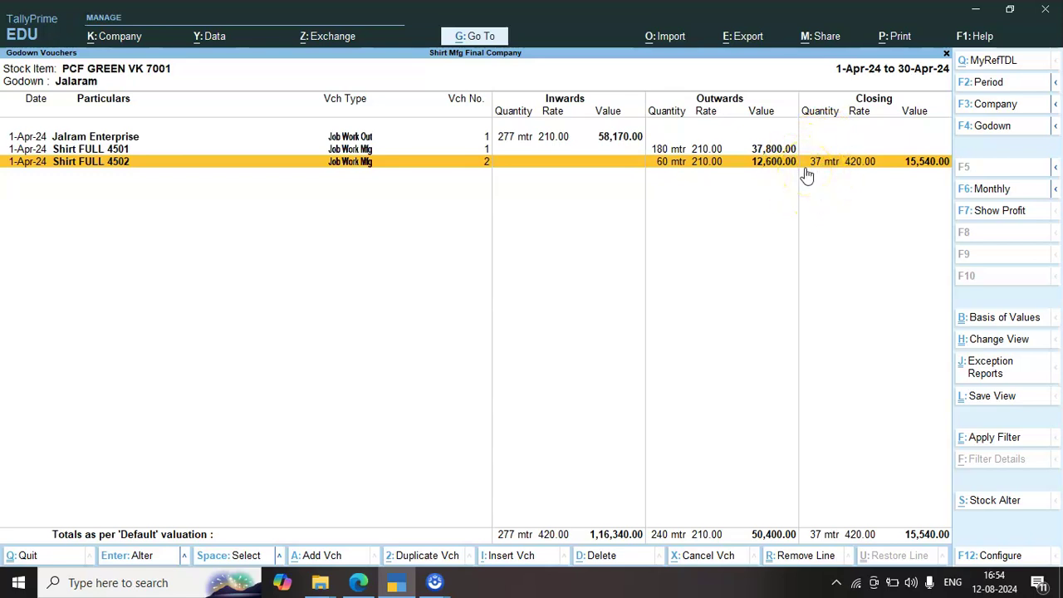
Step: Go back to the summary of PCF GREEN VK 7001, examine the closing balances of its two Jalaram batches, and leave the reports
key("Escape")
key("Escape")
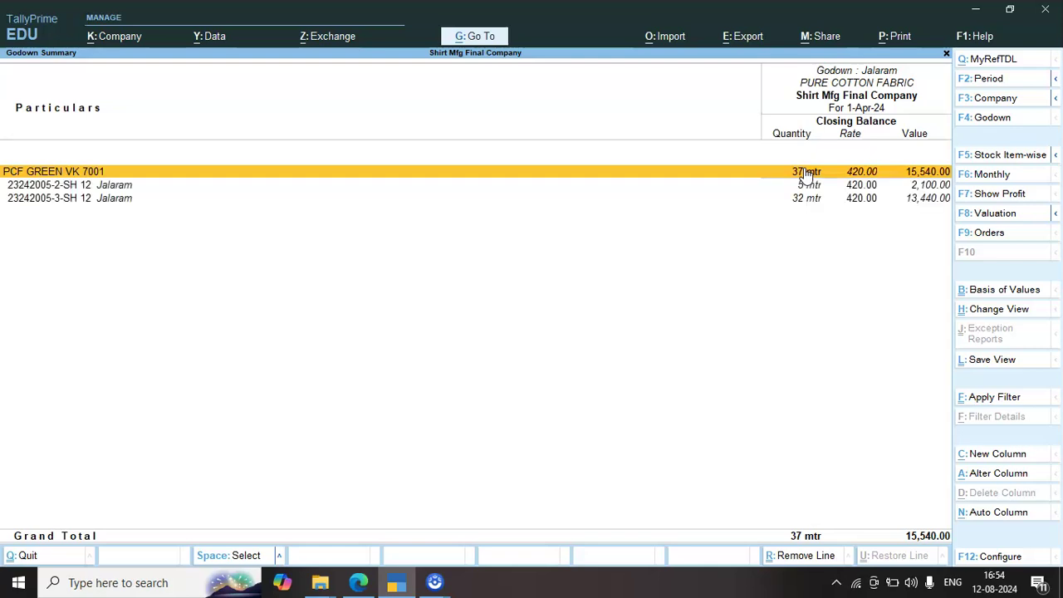
key("Down")
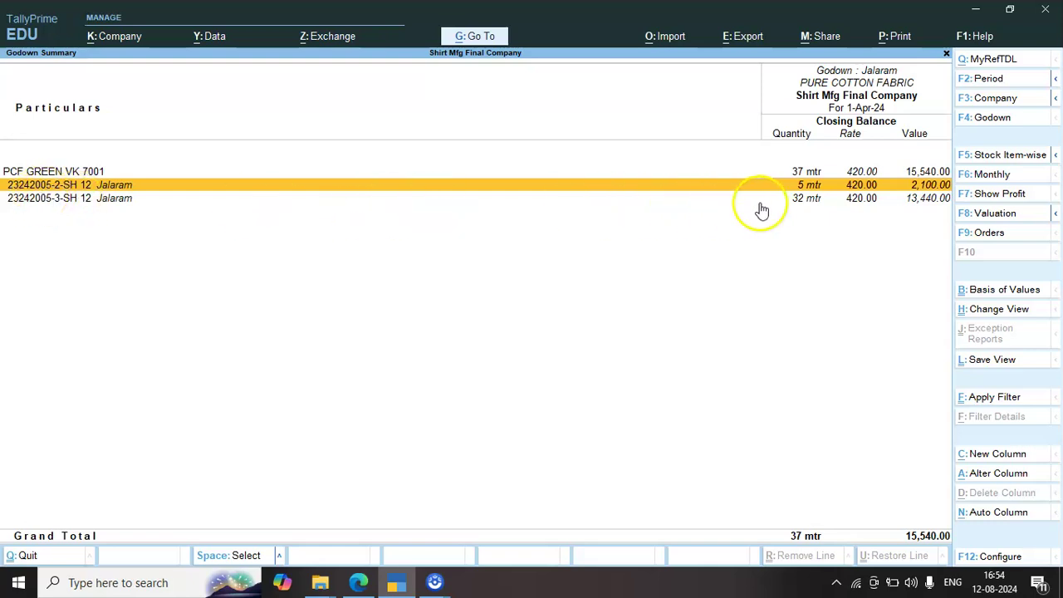
key("Down")
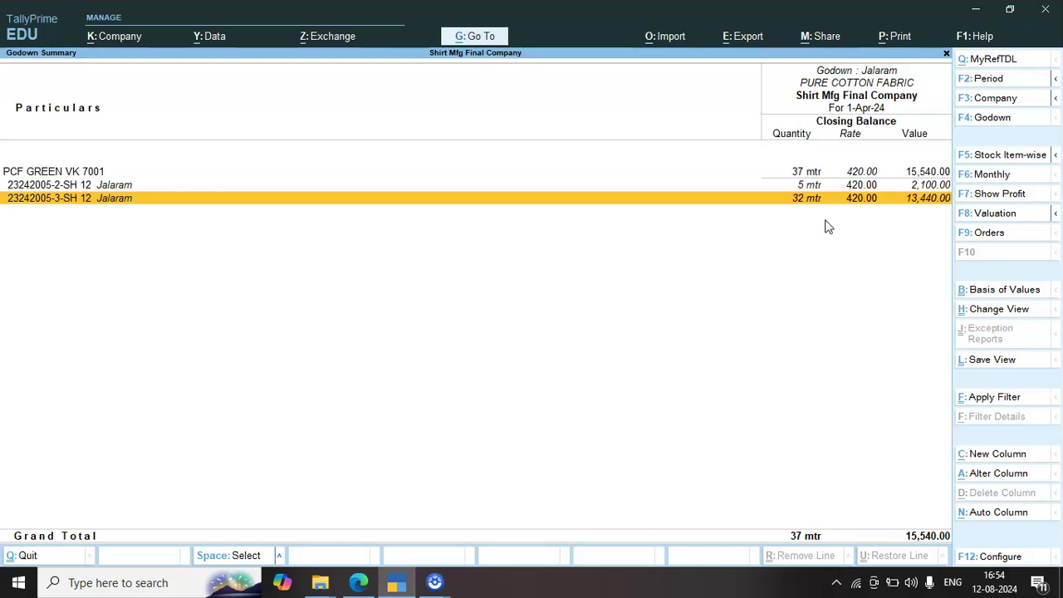
key("Escape")
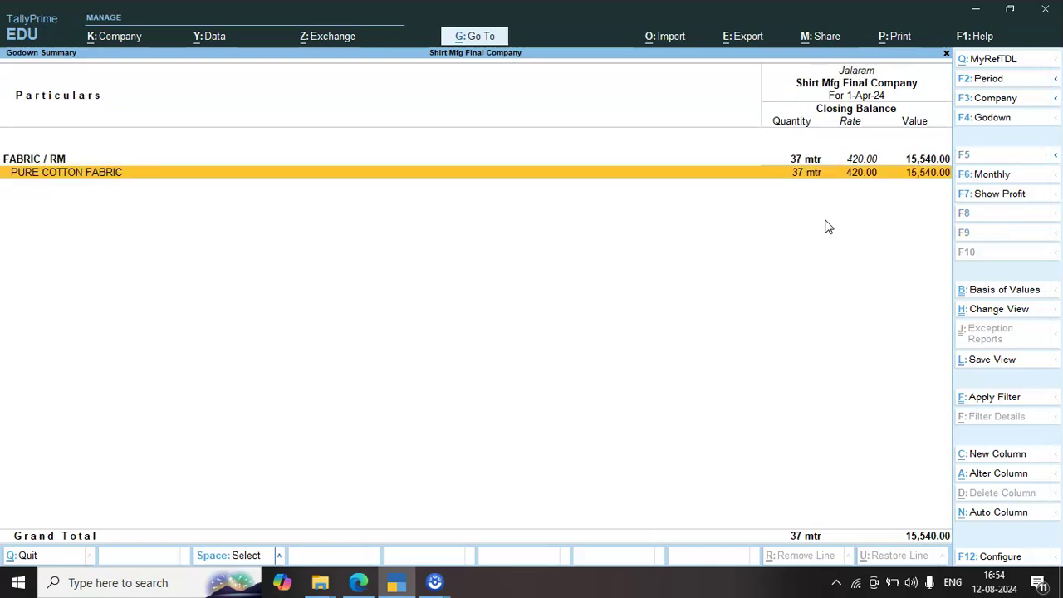
key("Escape")
key("Escape")
key("Escape")
key("Escape")
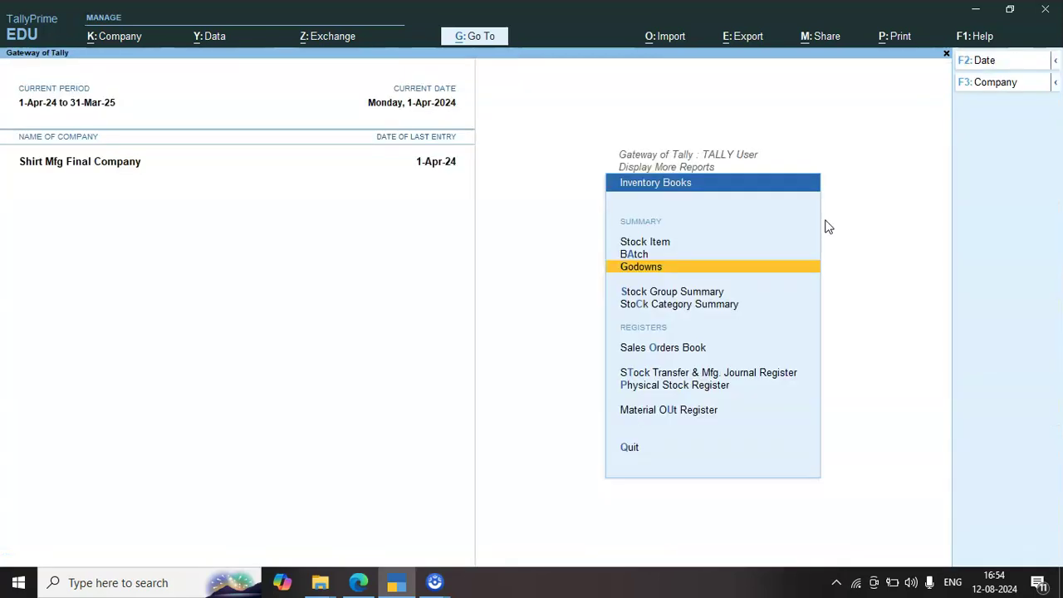
key("Escape")
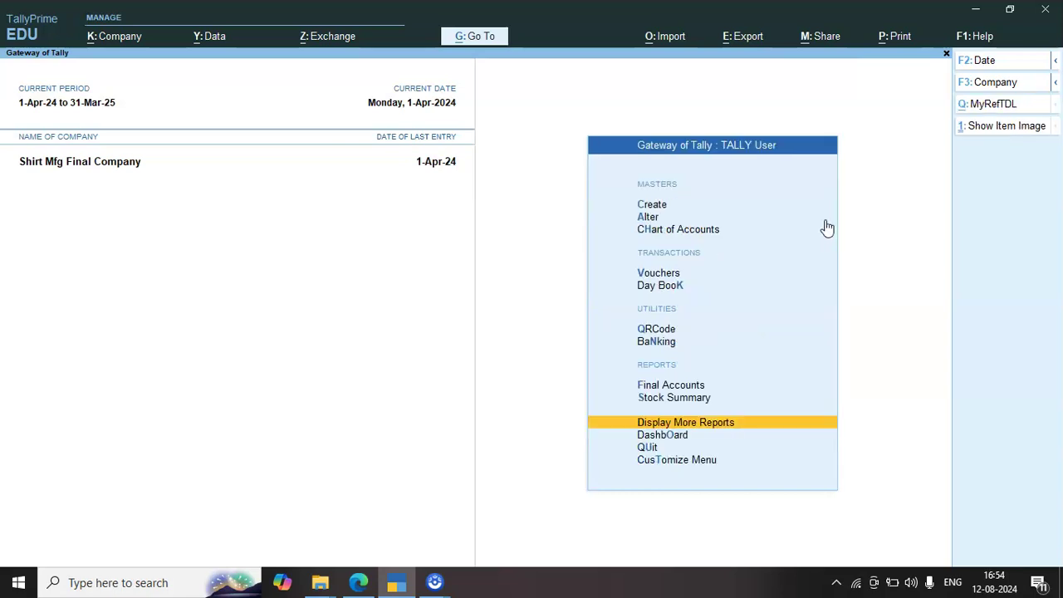
Step: Open the Jalram Westage voucher type for alteration
key("Up")
key("Up")
key("Up")
key("Up")
key("Up")
key("Up")
key("Up")
key("Up")
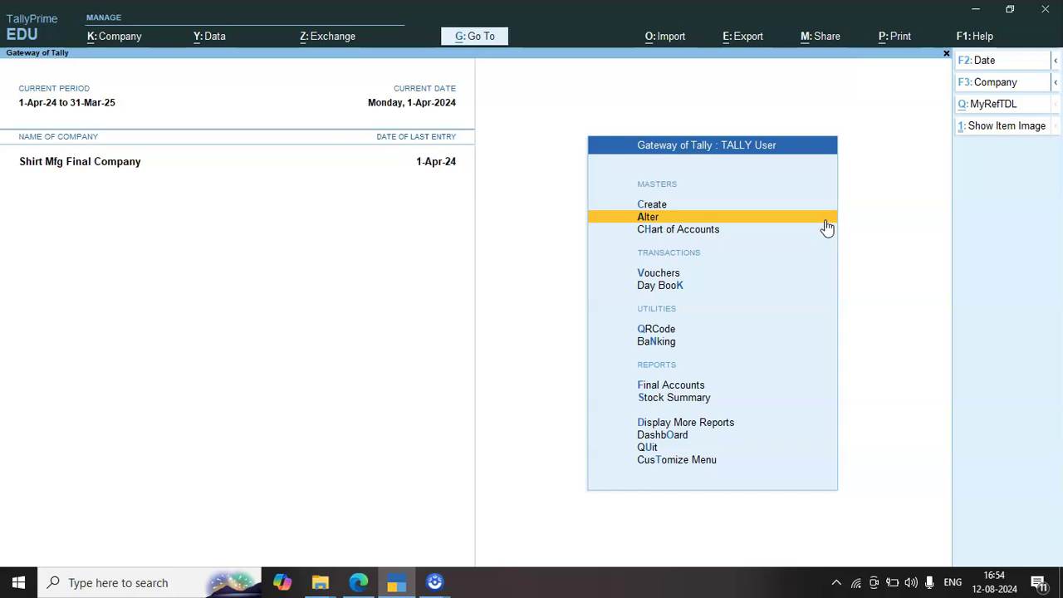
key("Return")
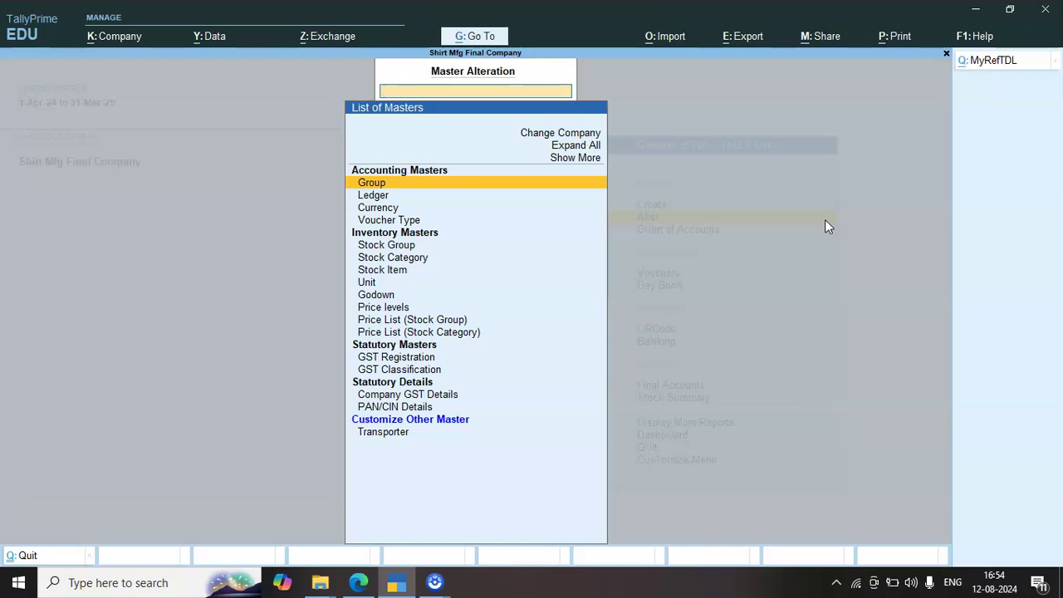
key("Down")
key("Down")
key("Down")
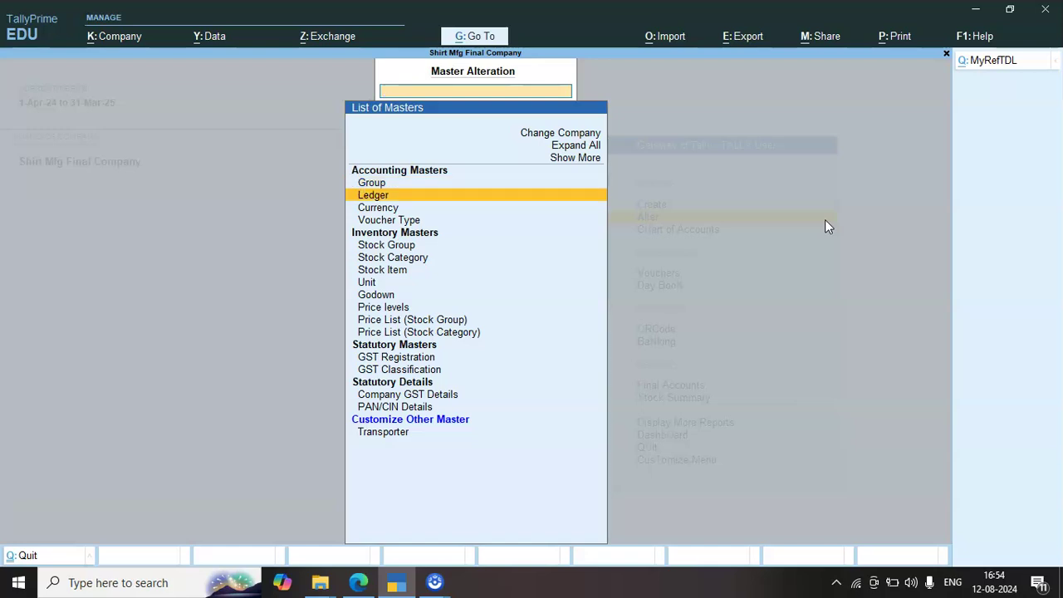
key("Return")
type("ja")
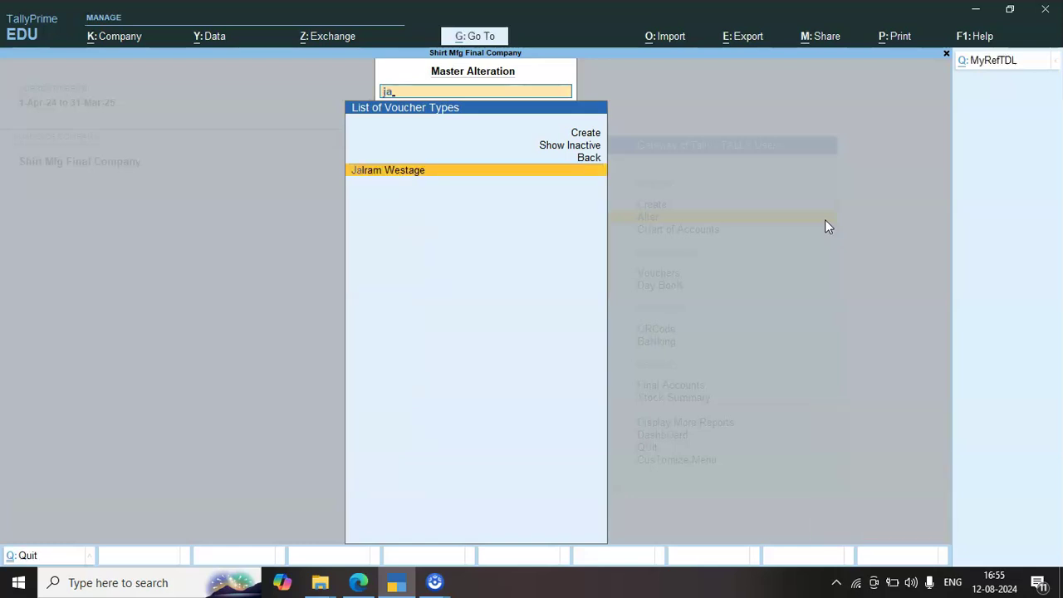
key("Return")
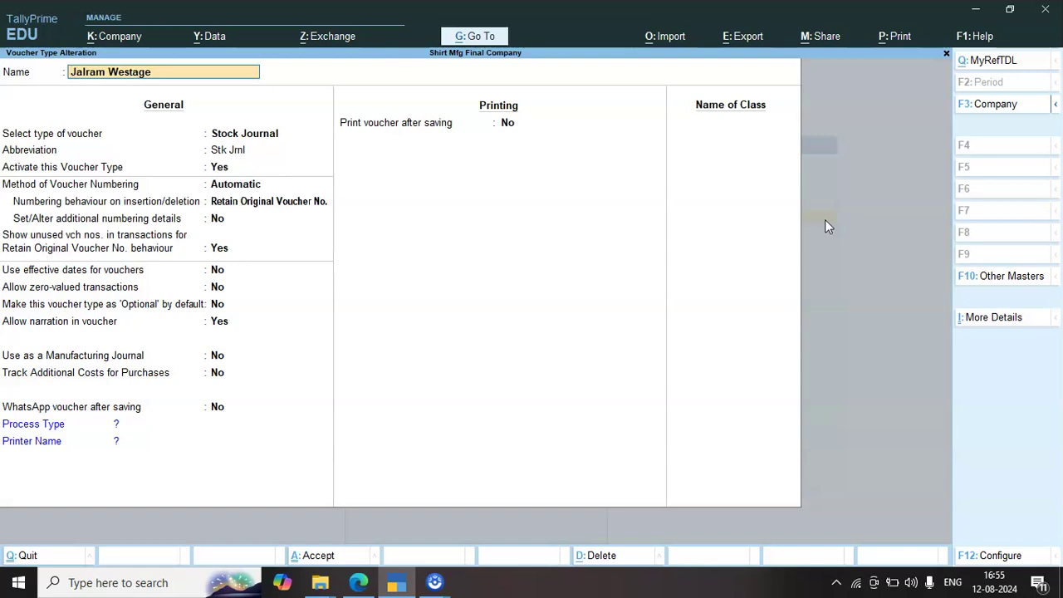
Step: Keep the general Stock Journal settings, set Process Type and Printer Name to Not Applicable, save the voucher type and leave master alteration
key("Return")
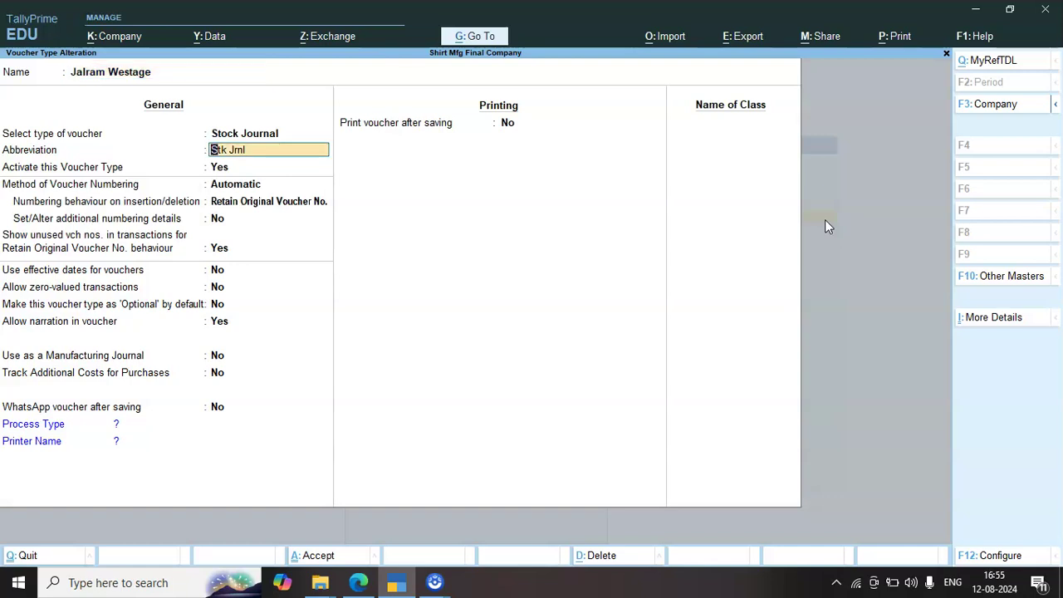
left_click(711, 94)
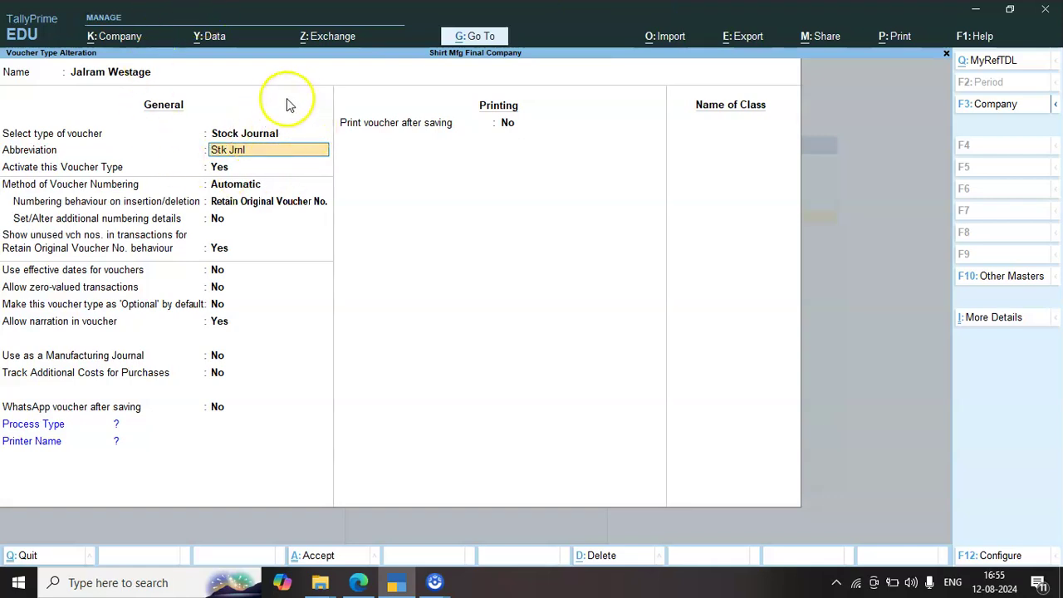
key("Return")
key("Return")
key("Return")
key("Return")
key("Return")
key("Return")
key("Return")
key("Return")
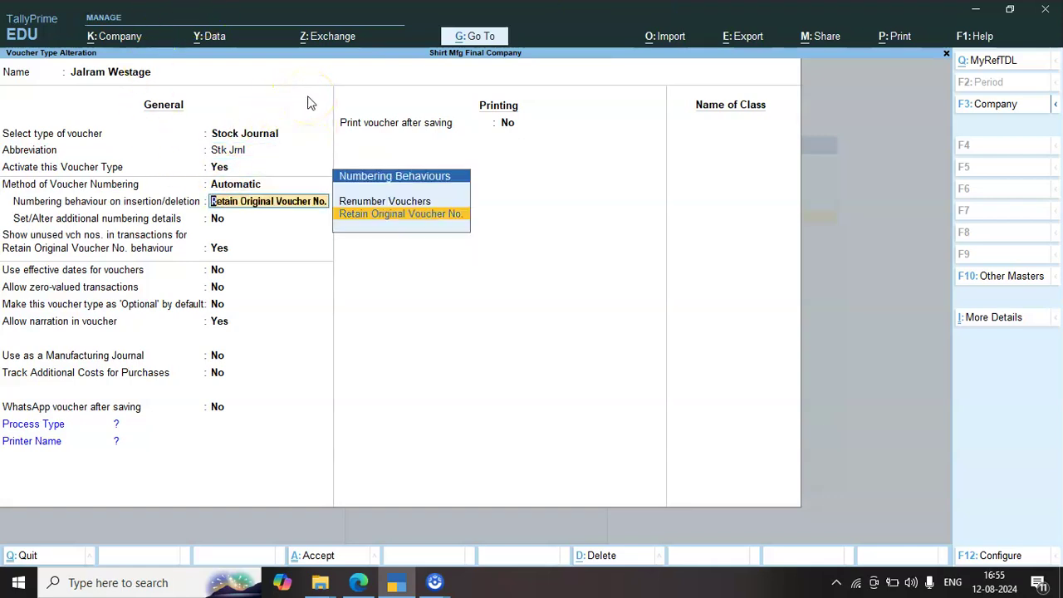
key("Return")
key("Return")
key("Return")
key("Return")
key("Return")
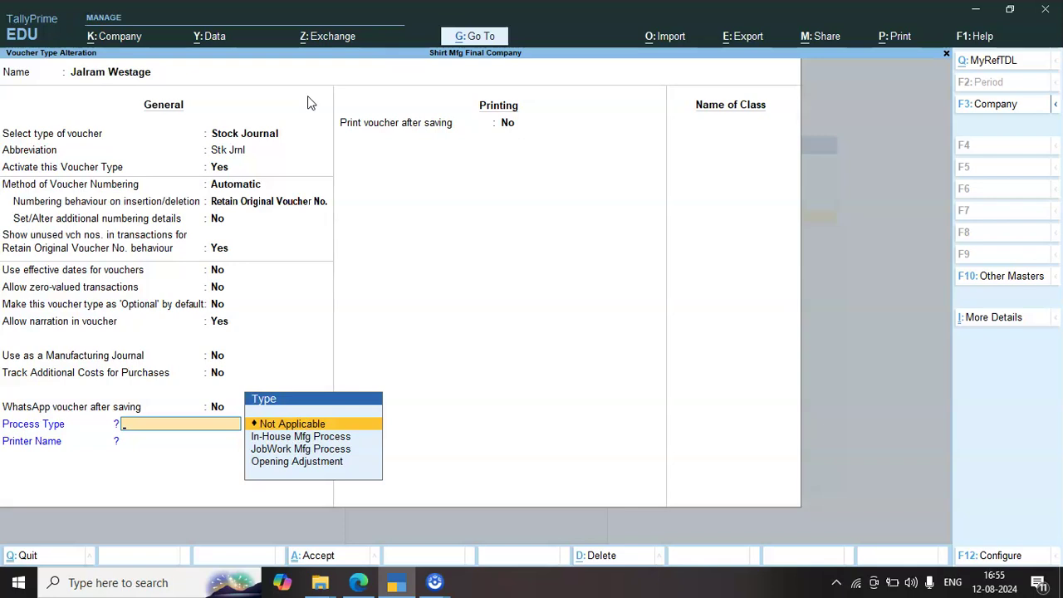
key("Return")
key("Return")
key("Return")
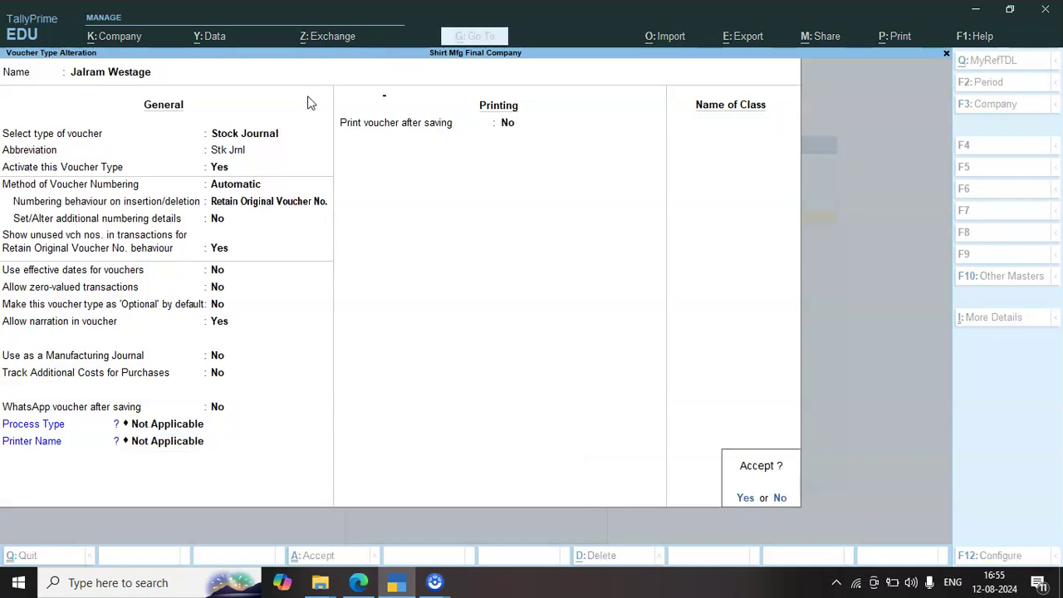
key("Return")
key("Escape")
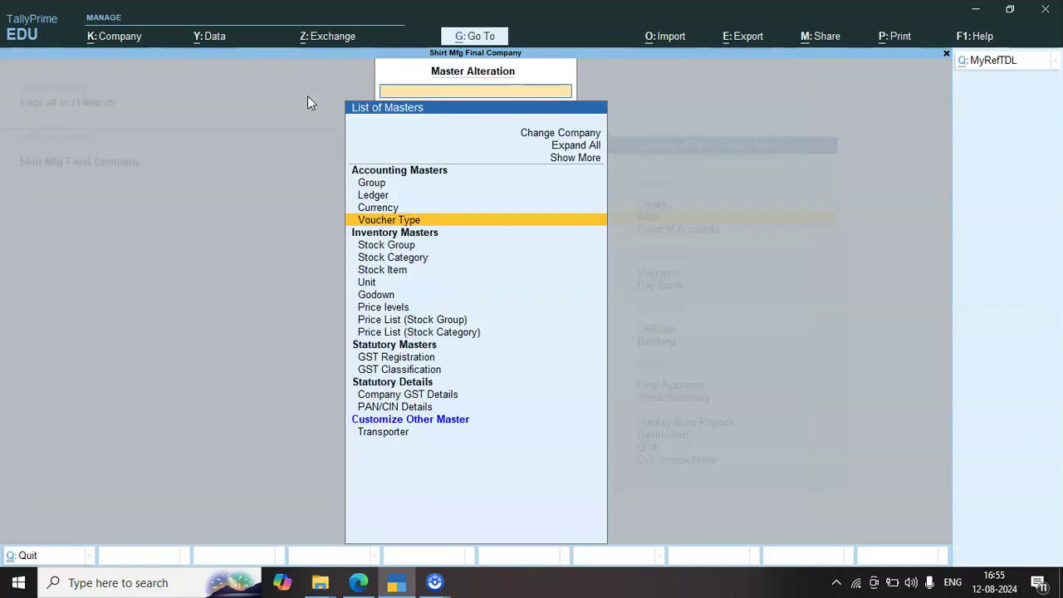
key("Escape")
key("Escape")
key("Escape")
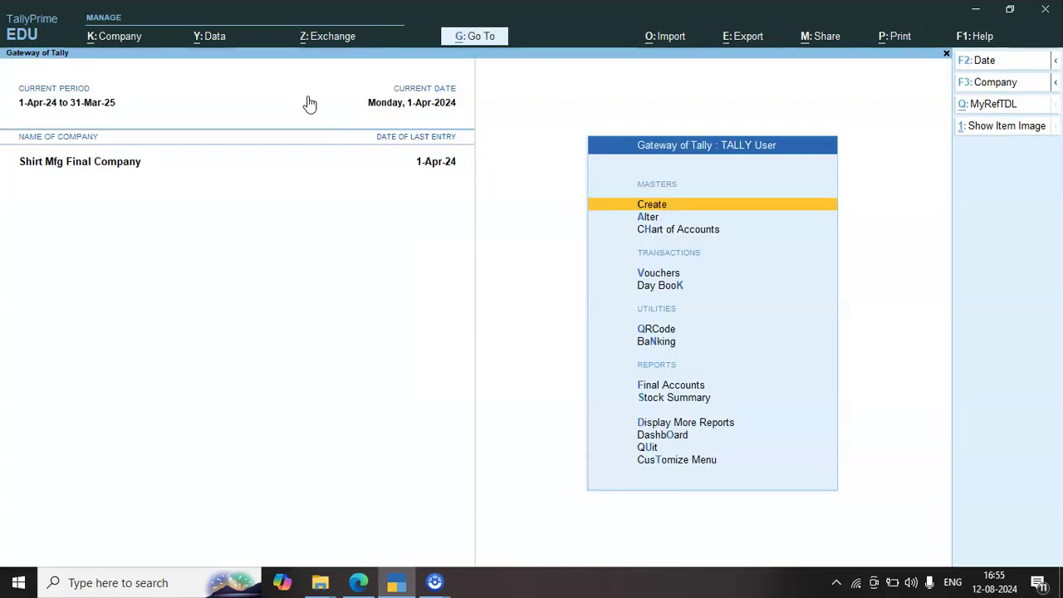
Step: Start a new inventory voucher of the Jalram Westage type
key("v")
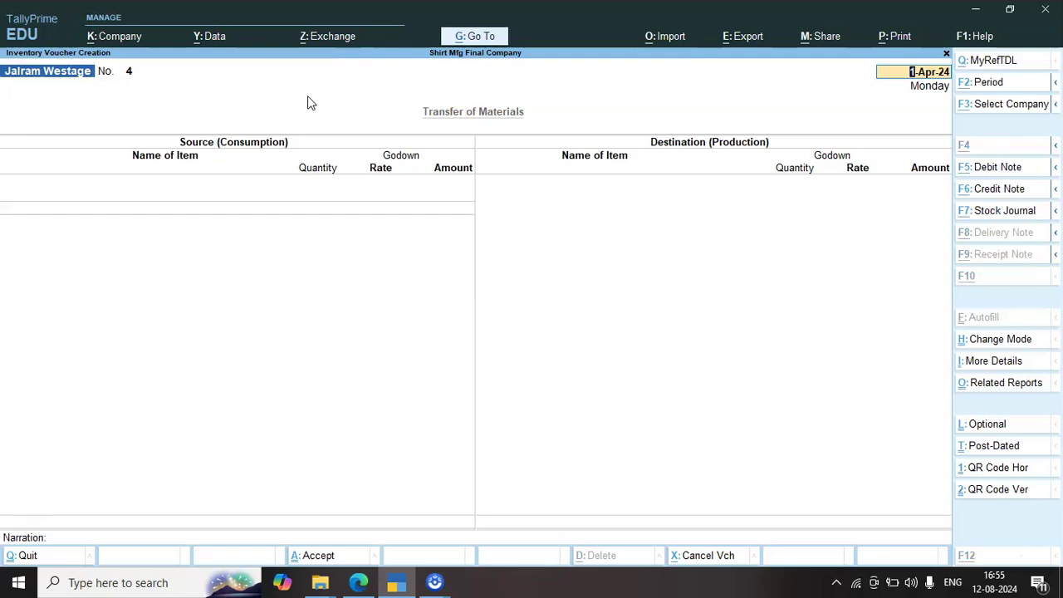
key("F7")
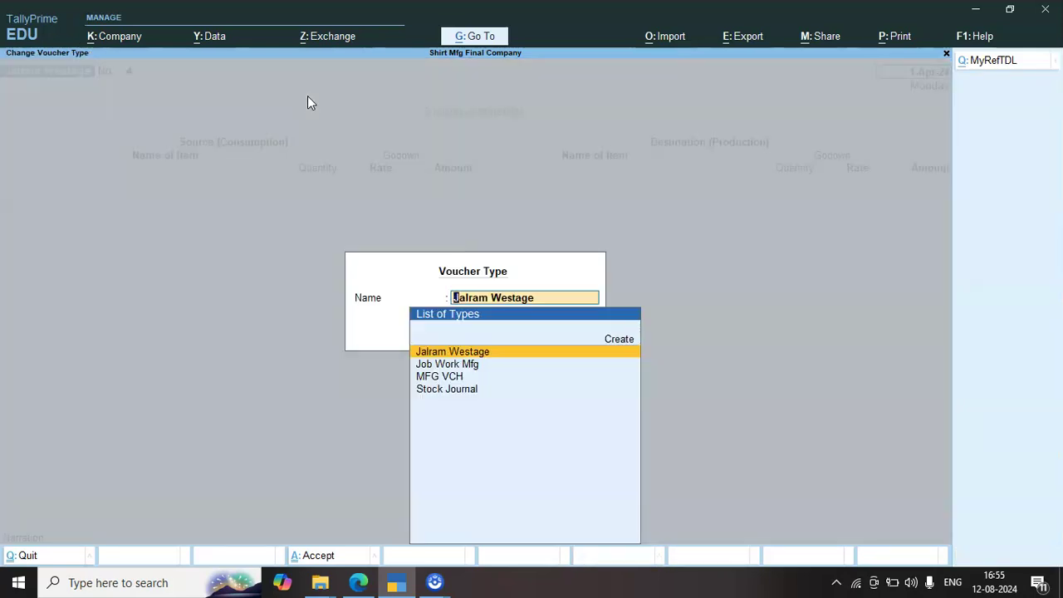
key("Return")
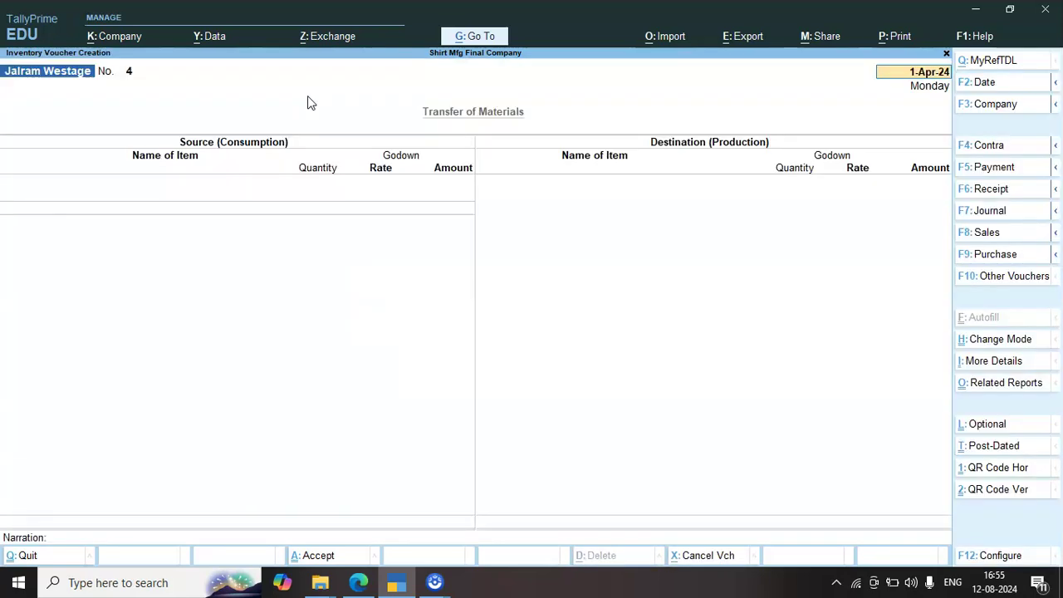
Step: Keep the voucher date and add PCF GREEN VK 7001 from the Jalaram godown as the source item
key("Return")
type("Pcf")
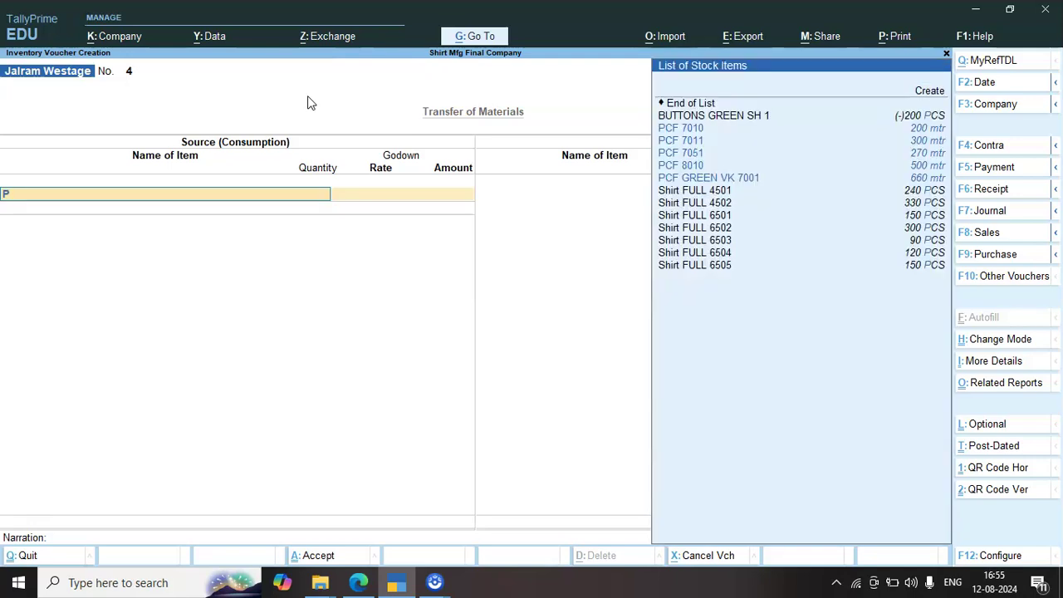
key("Down")
key("Down")
key("Down")
key("Down")
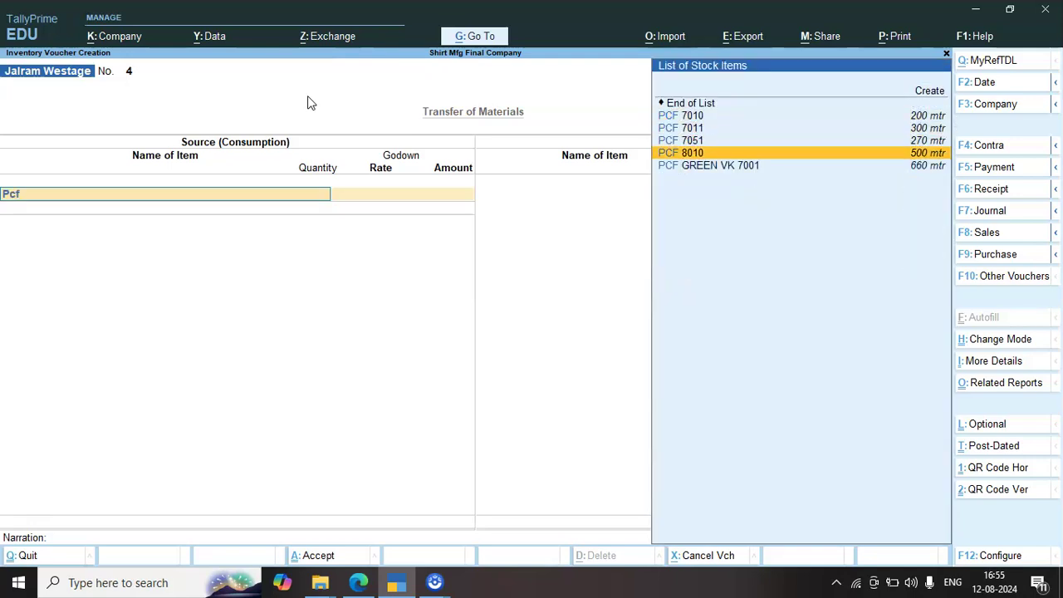
key("Return")
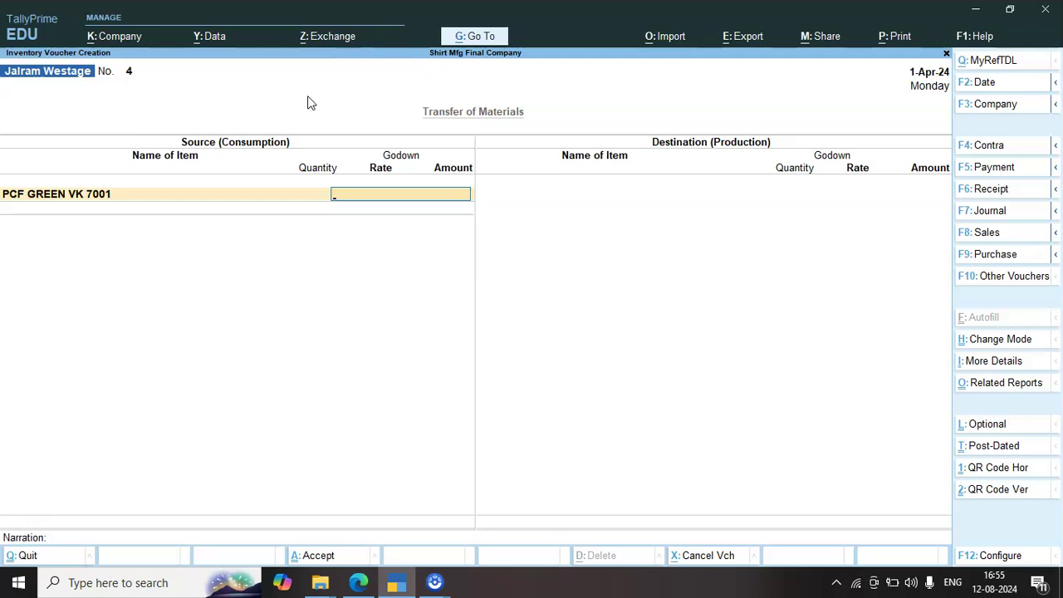
type("J")
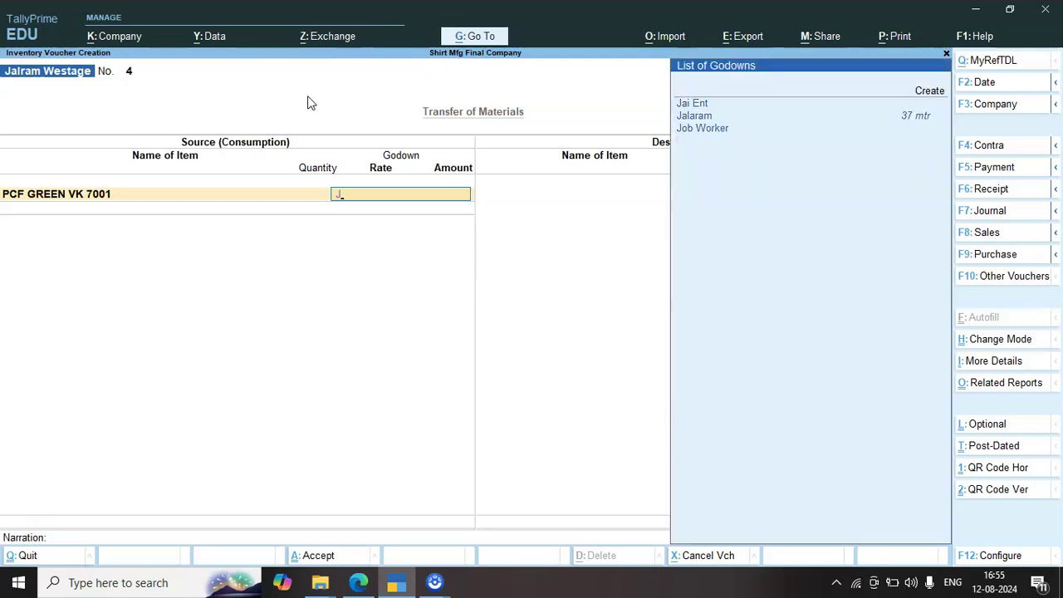
key("Down")
key("Return")
Step: Allocate 5 mtr of PCF GREEN VK 7001 from batch 23242005-2-SH 12, keeping the rate of 210.00
key("Down")
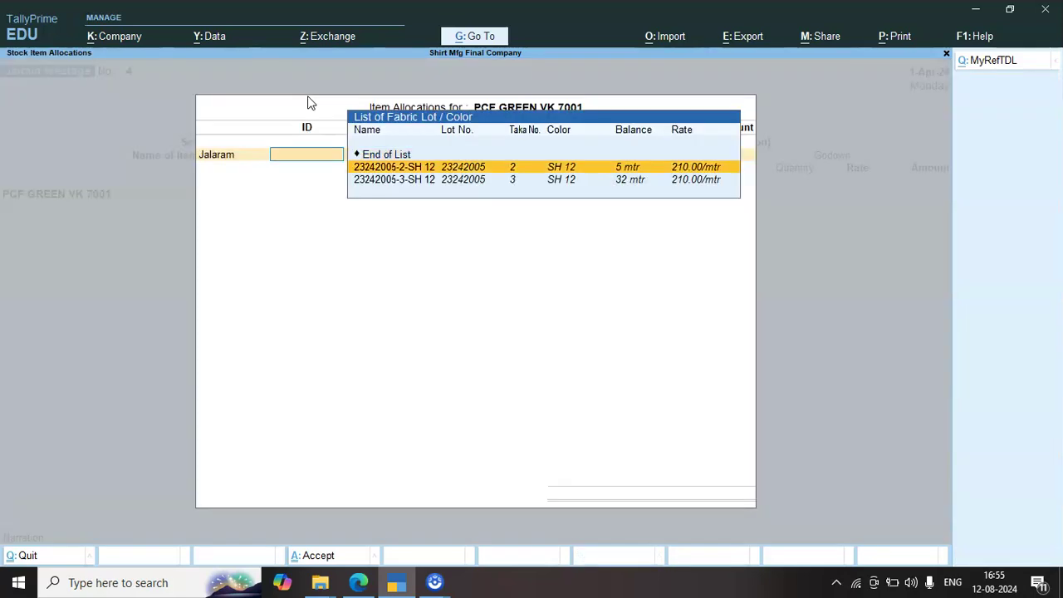
key("Down")
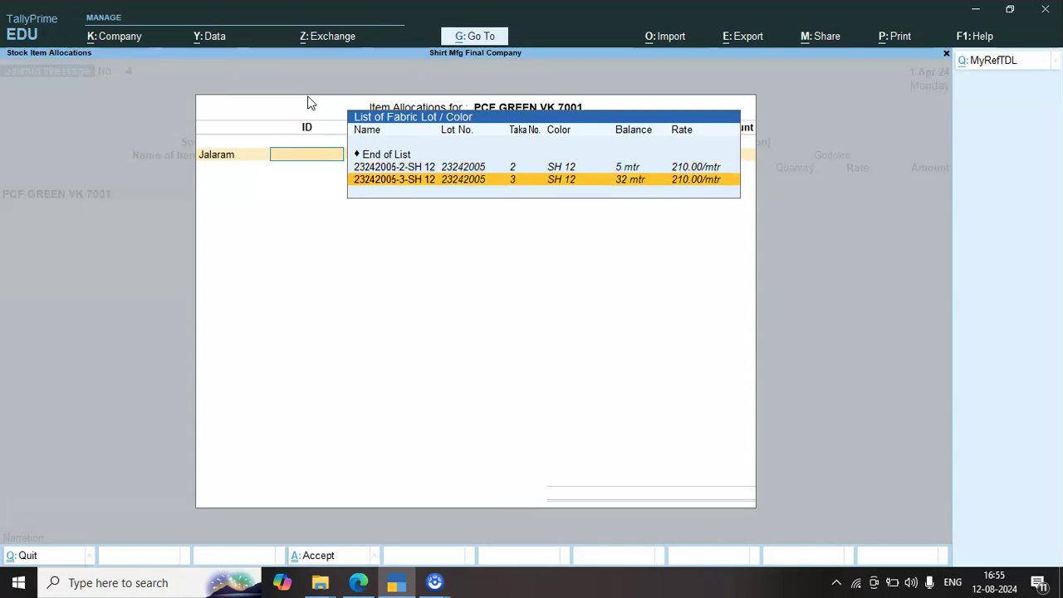
key("Up")
key("Down")
key("Up")
key("Down")
key("Up")
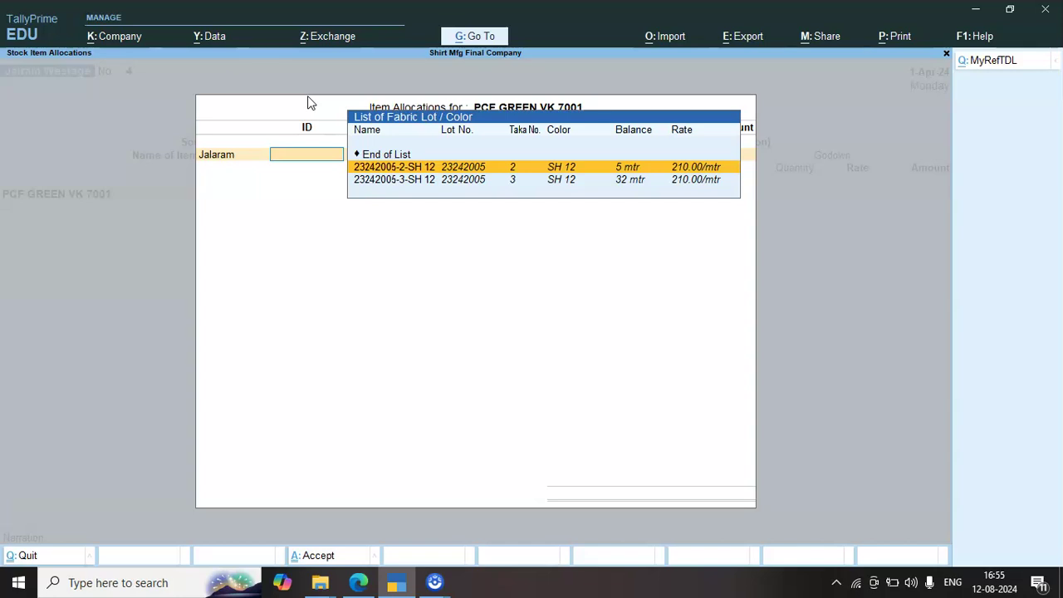
key("Return")
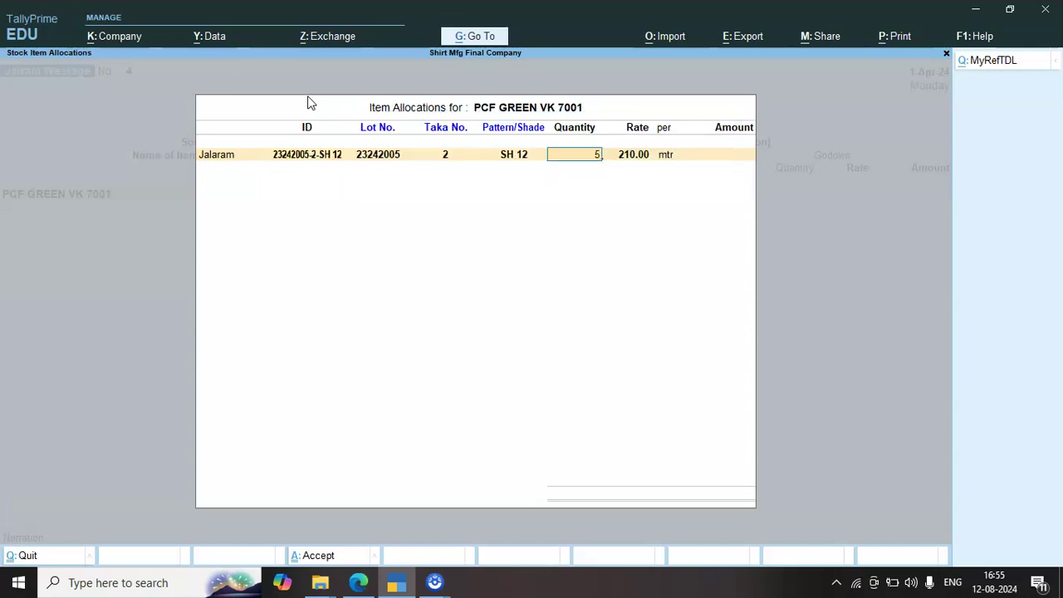
type("5")
key("Return")
Step: Allocate 32 mtr from batch 23242005-3-SH 12, keeping the rate of 210.00
key("Down")
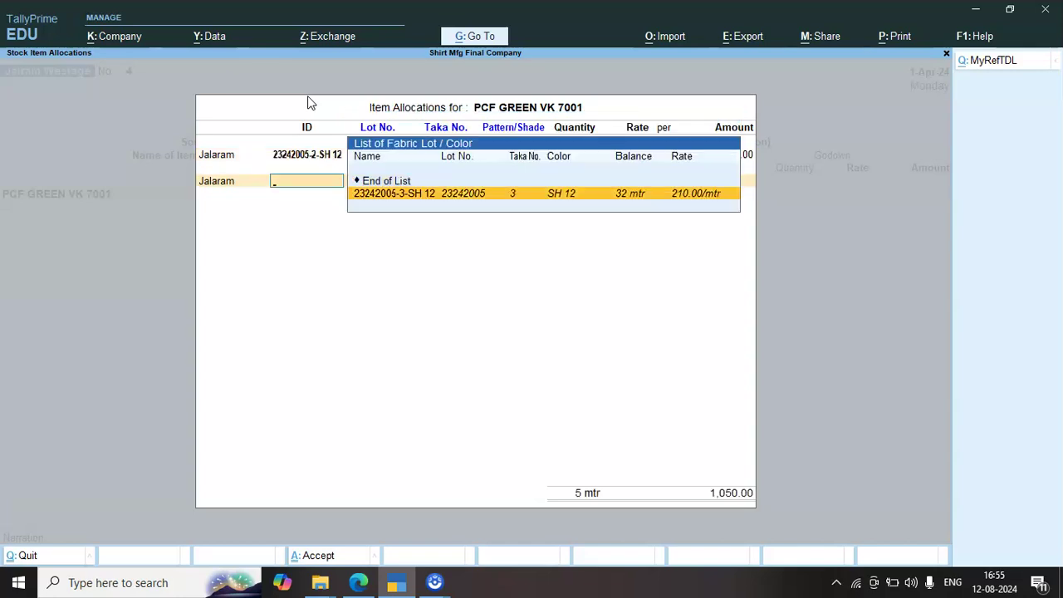
key("Return")
type("32")
key("Return")
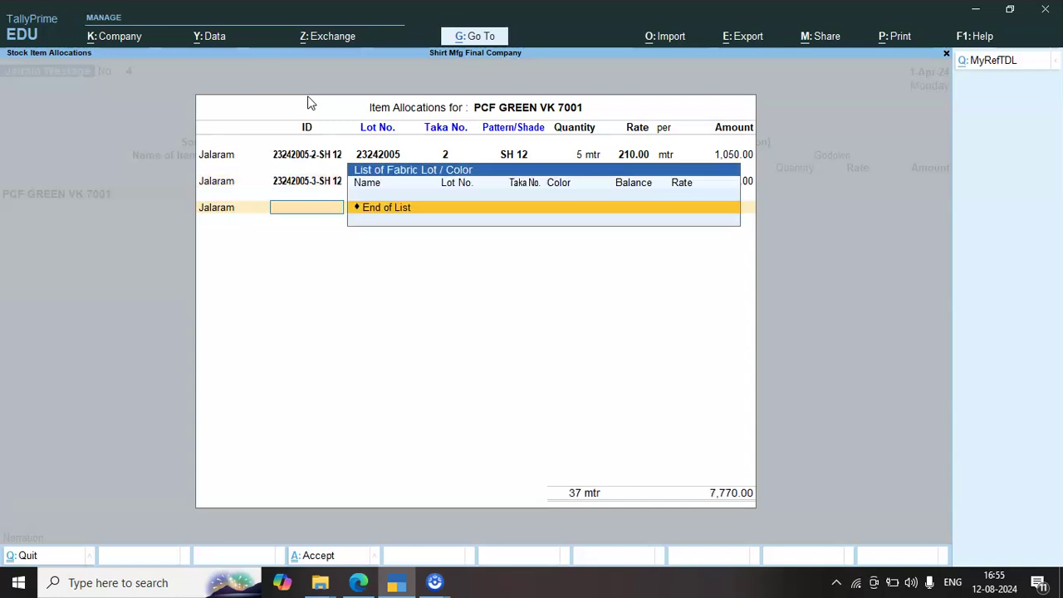
Step: End the item allocations, save the wastage voucher without destination items or narration, and leave voucher creation
key("Return")
key("Return")
key("Return")
key("Return")
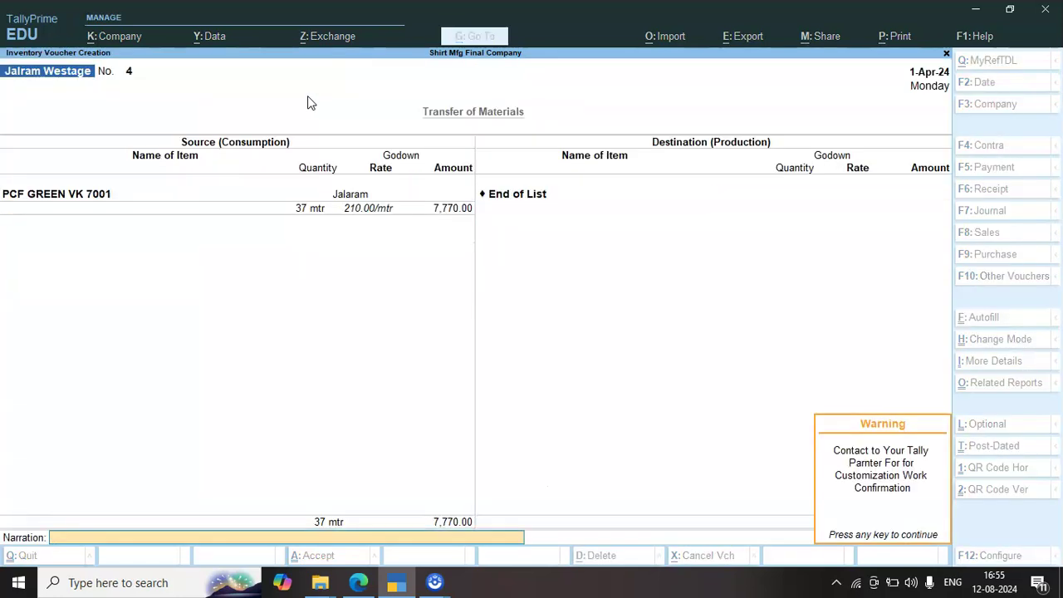
key("Return")
key("Return")
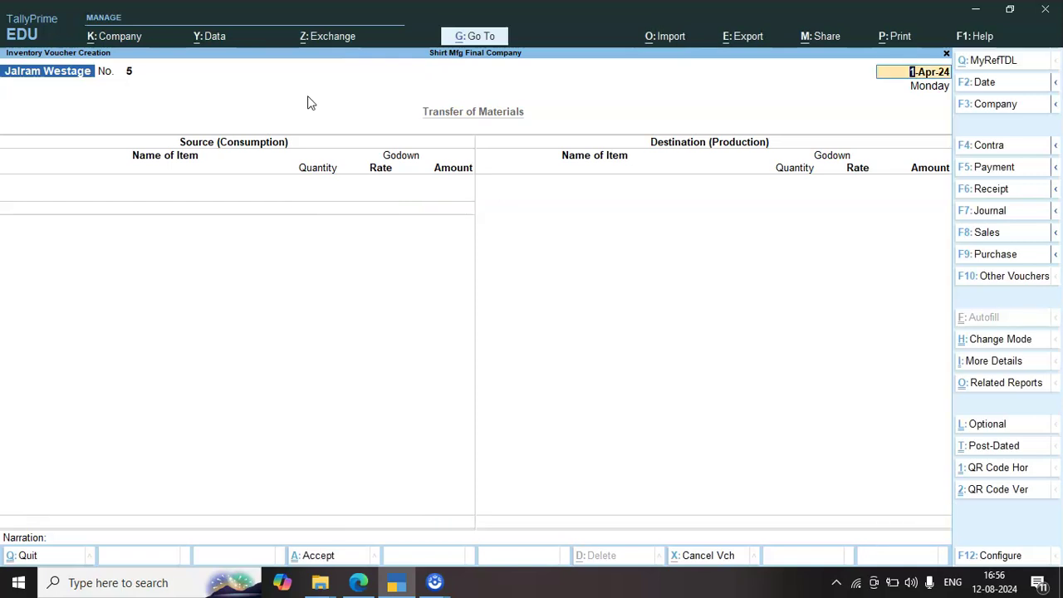
key("BackSpace")
key("Escape")
key("y")
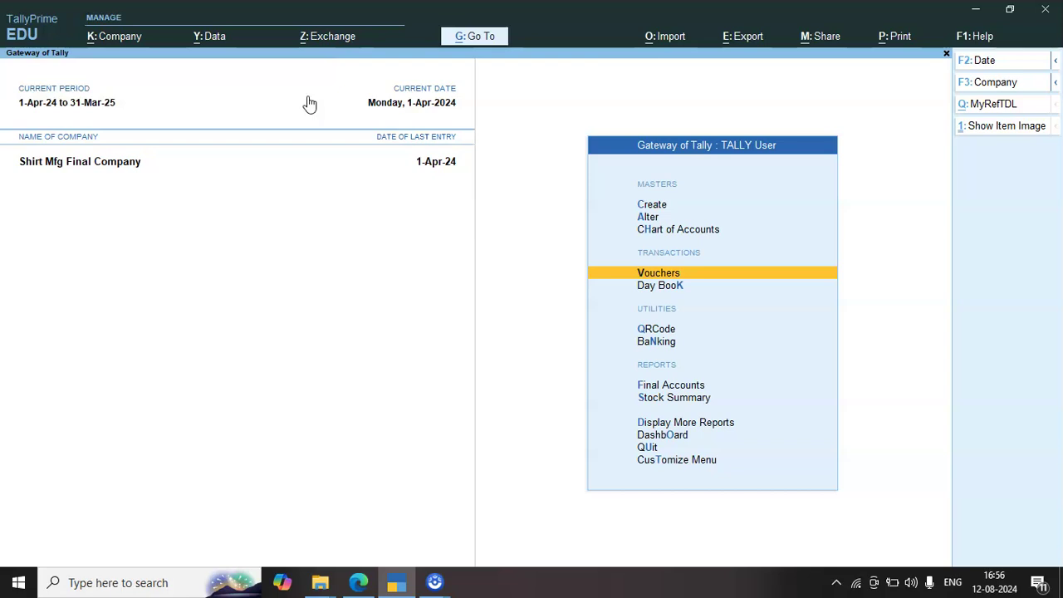
Step: Open the Statistics report from the Statements of Accounts
key("Down")
key("Down")
key("Down")
key("Down")
key("Down")
key("Down")
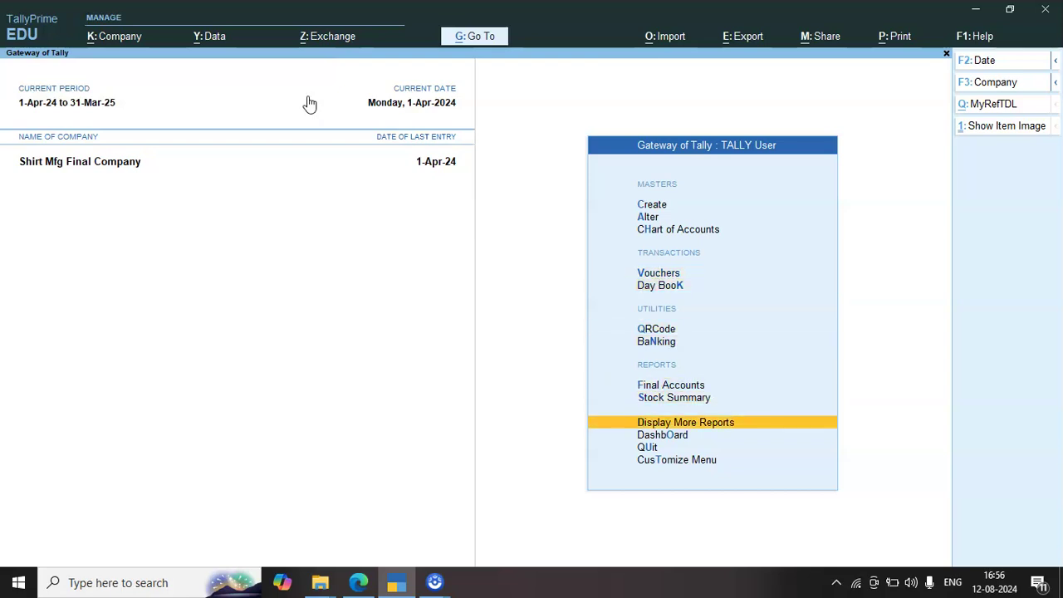
key("Return")
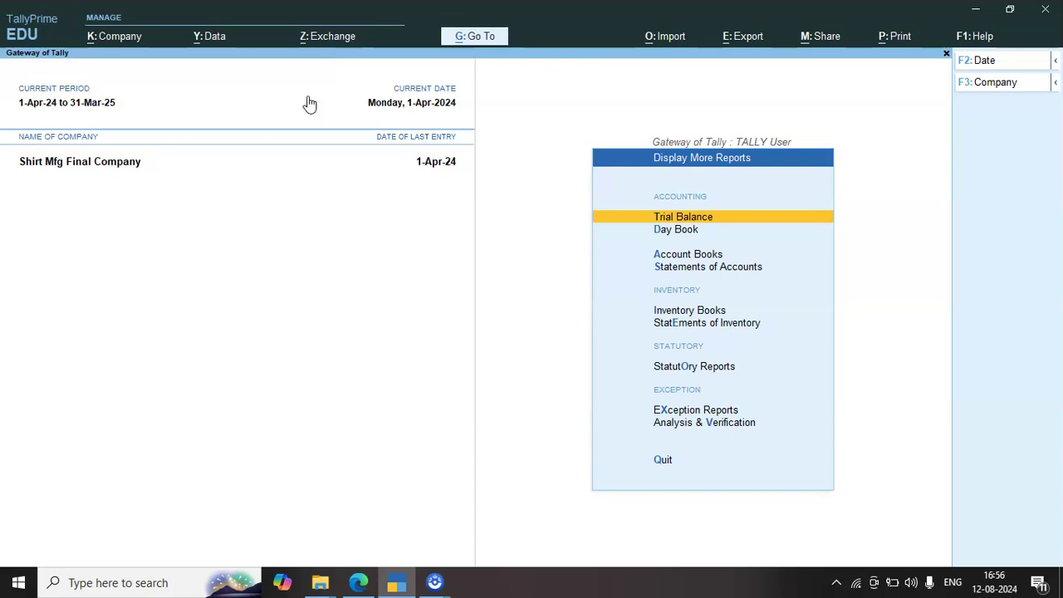
key("Down")
key("Down")
key("Down")
key("Return")
key("Down")
key("Return")
Step: Open the April voucher register of the Jalram Westage voucher type from the statistics
key("Down")
key("Down")
key("Down")
key("Down")
key("Down")
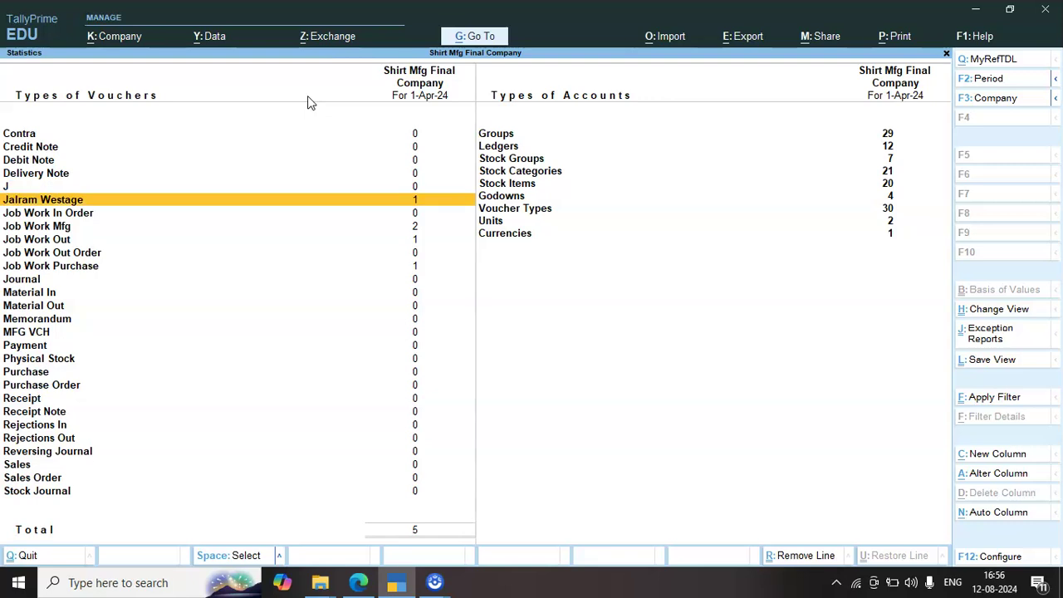
key("Return")
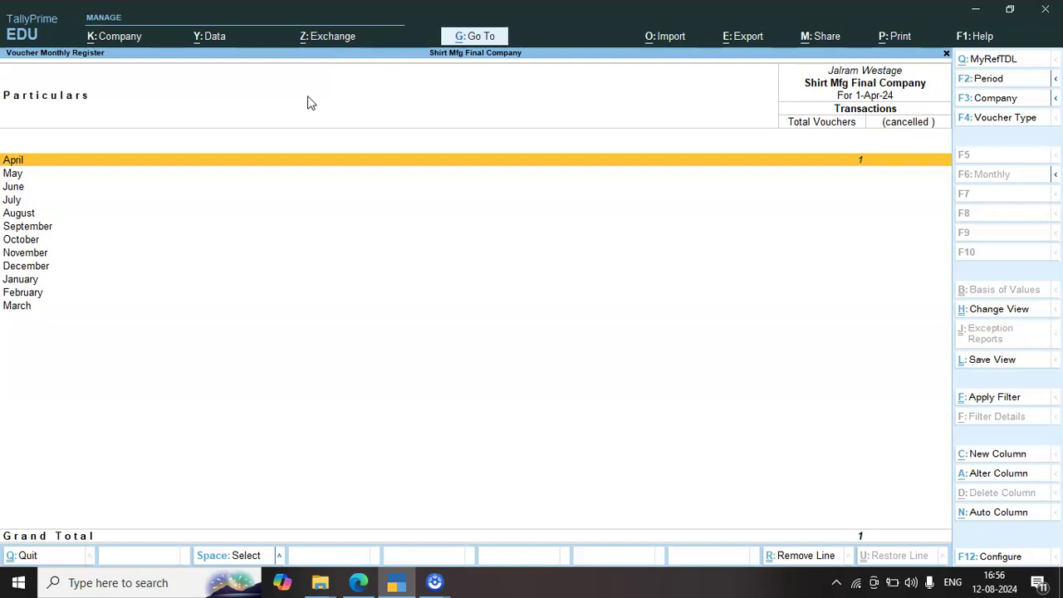
key("Return")
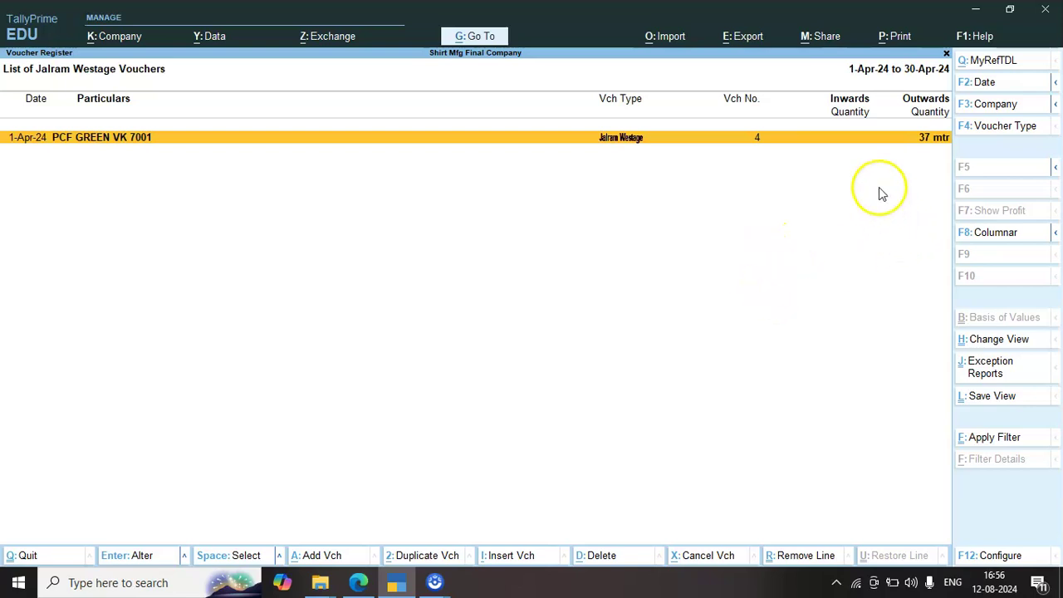
left_click(996, 85)
key("BackSpace")
key("Escape")
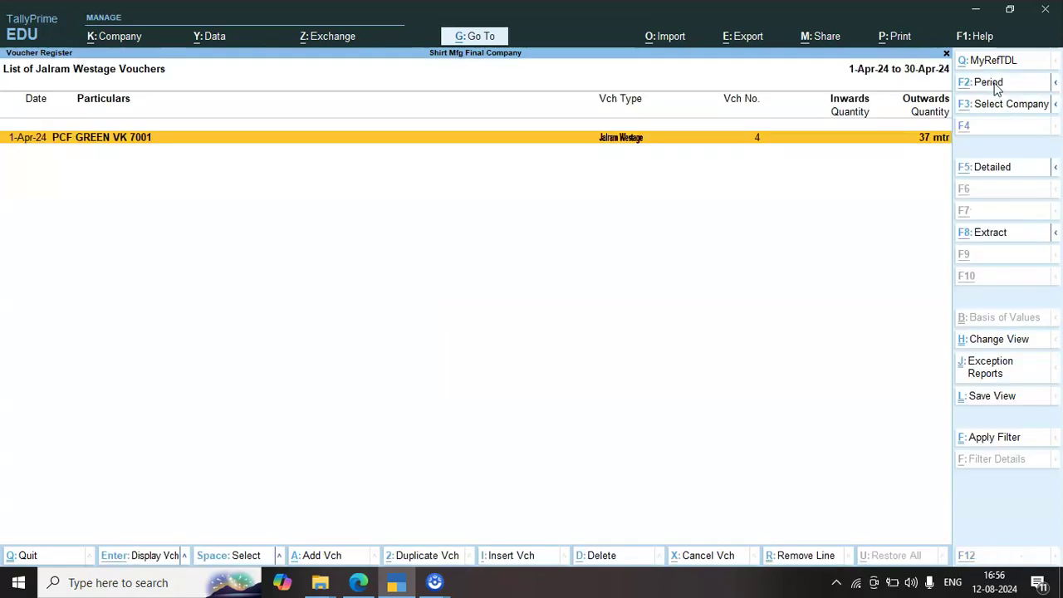
Step: Set the Jalram Westage register's period to 1-Apr-24 through 1-Dec-24
left_click(995, 86, "alt")
key("Return")
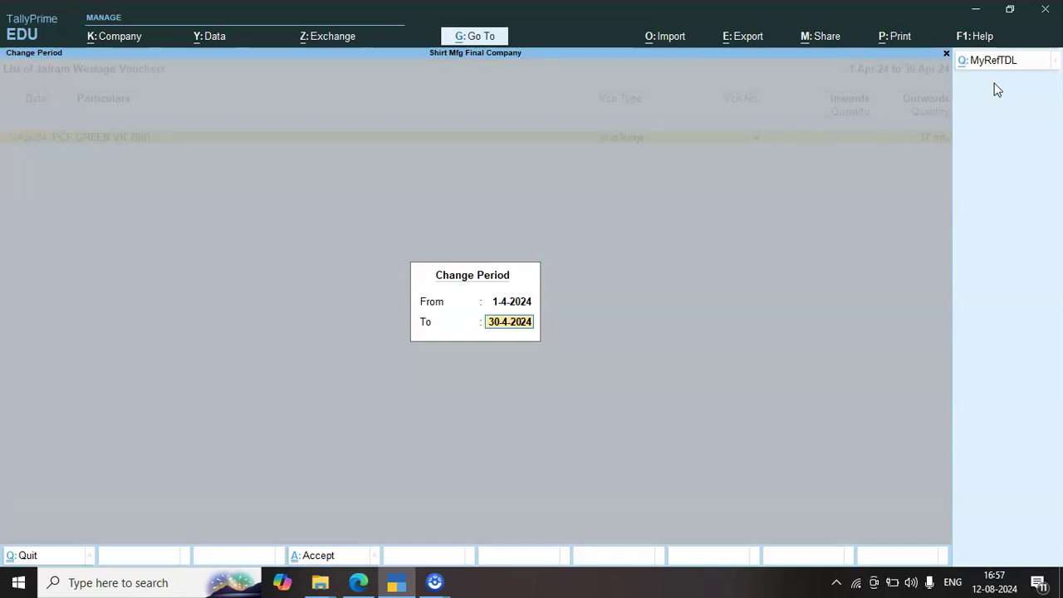
type("1 7")
key("Return")
left_click(996, 89)
type("1")
key("Return")
type("1-12")
key("Return")
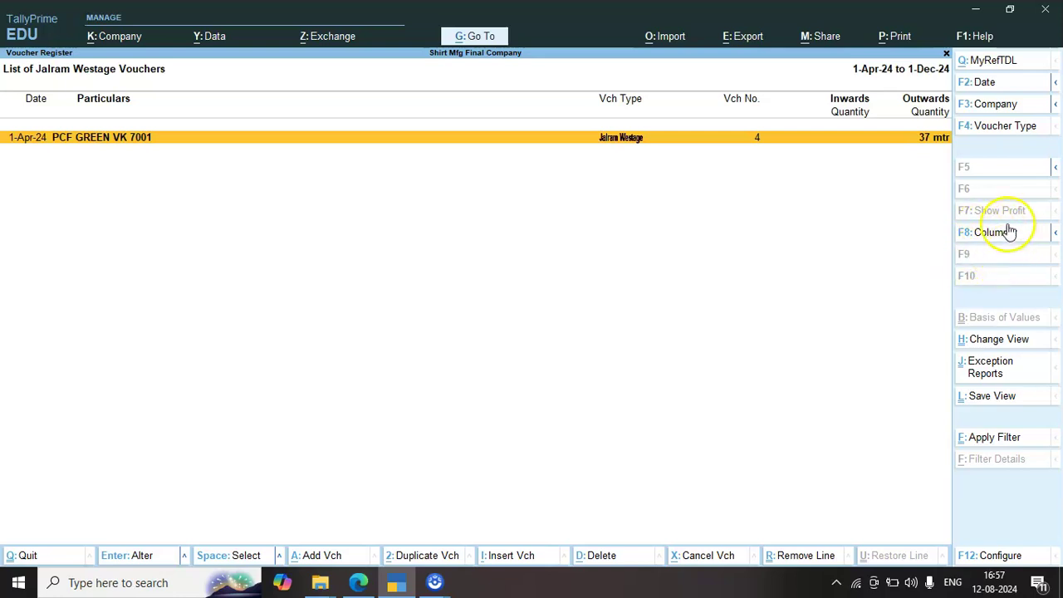
Step: Show the extract of the Jalram Westage vouchers and expand PURE COTTON FABRIC to examine its wasted items
left_click(1056, 239)
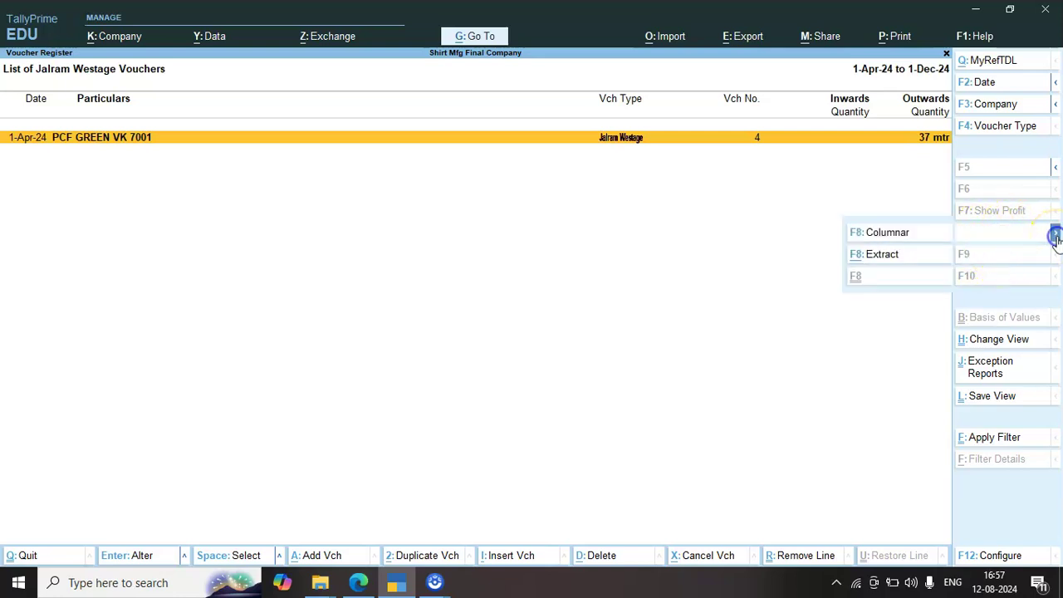
left_click(880, 254)
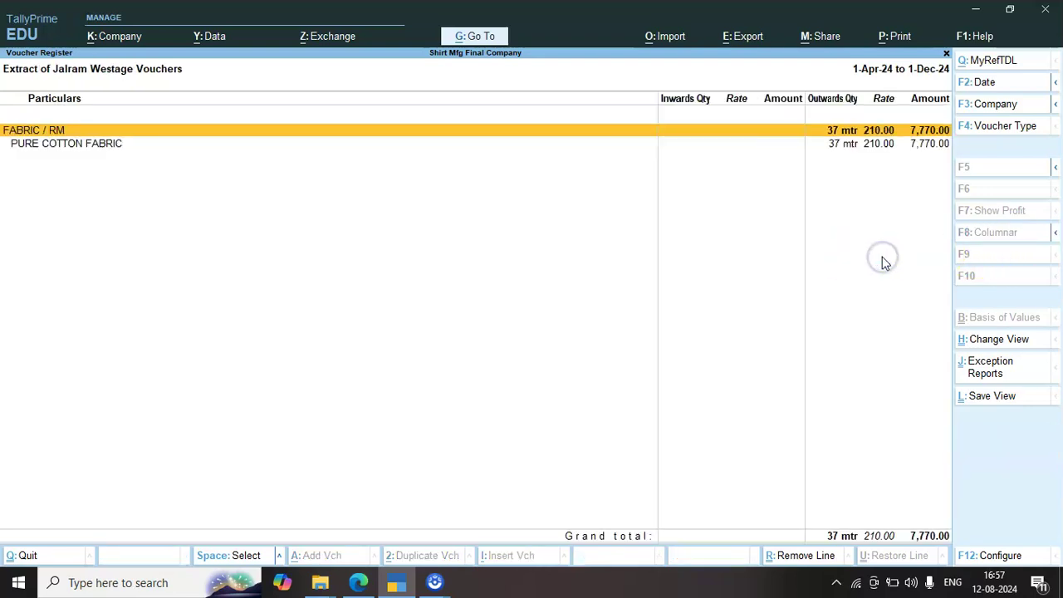
key("Down")
key("shift+Return")
key("Down")
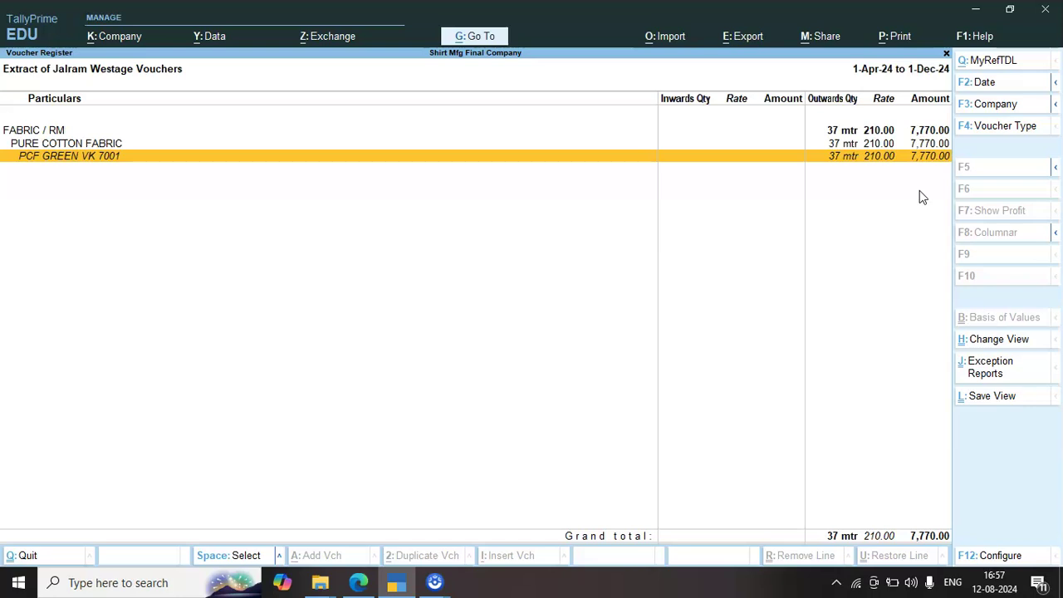
Step: Leave the extract, voucher register and statistics reports and return to the Gateway of Tally
key("Escape")
key("Escape")
key("Escape")
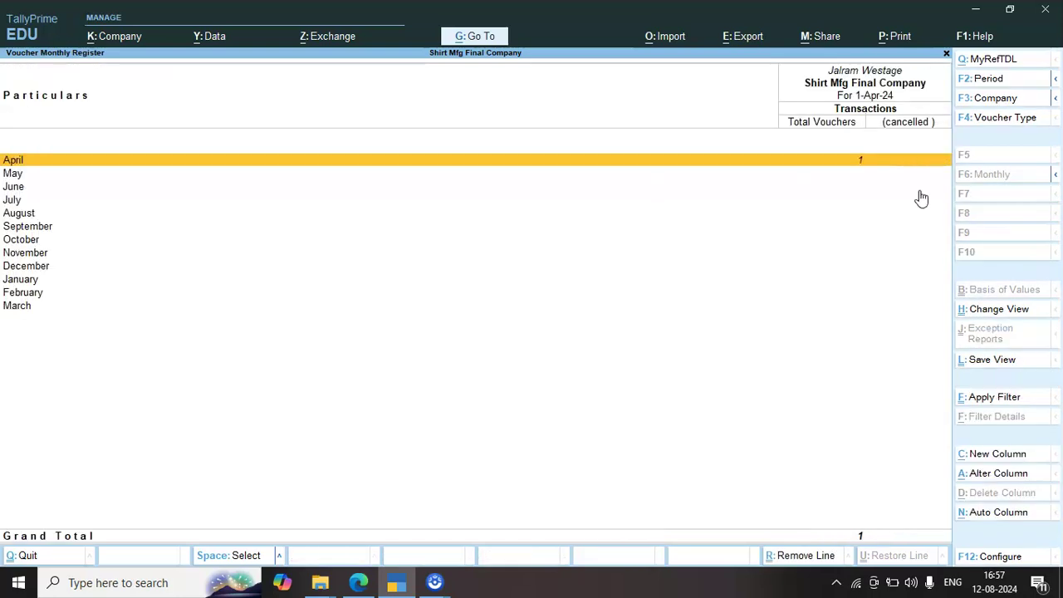
key("Escape")
key("Escape")
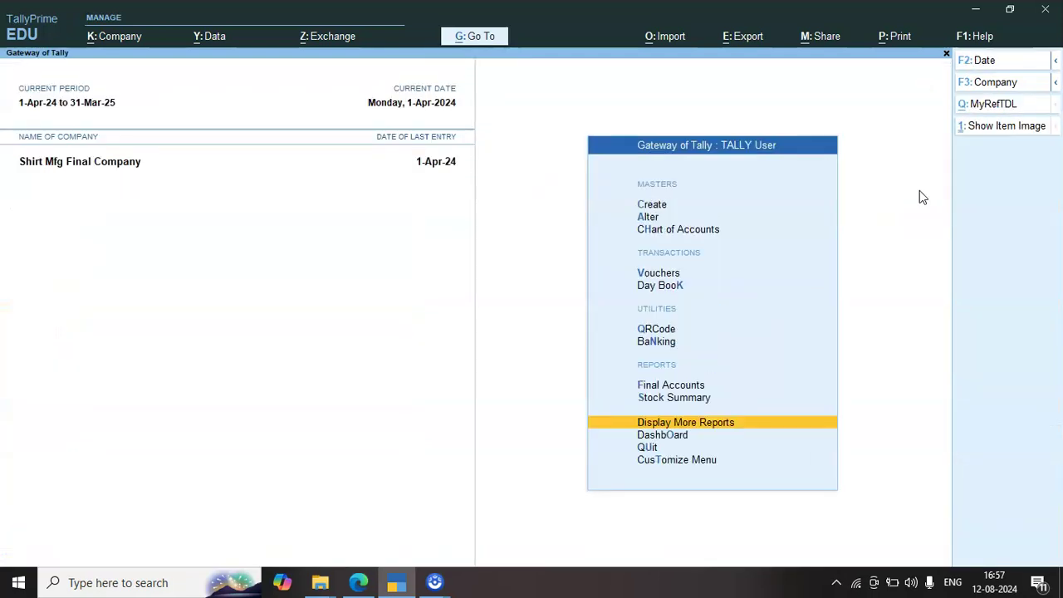